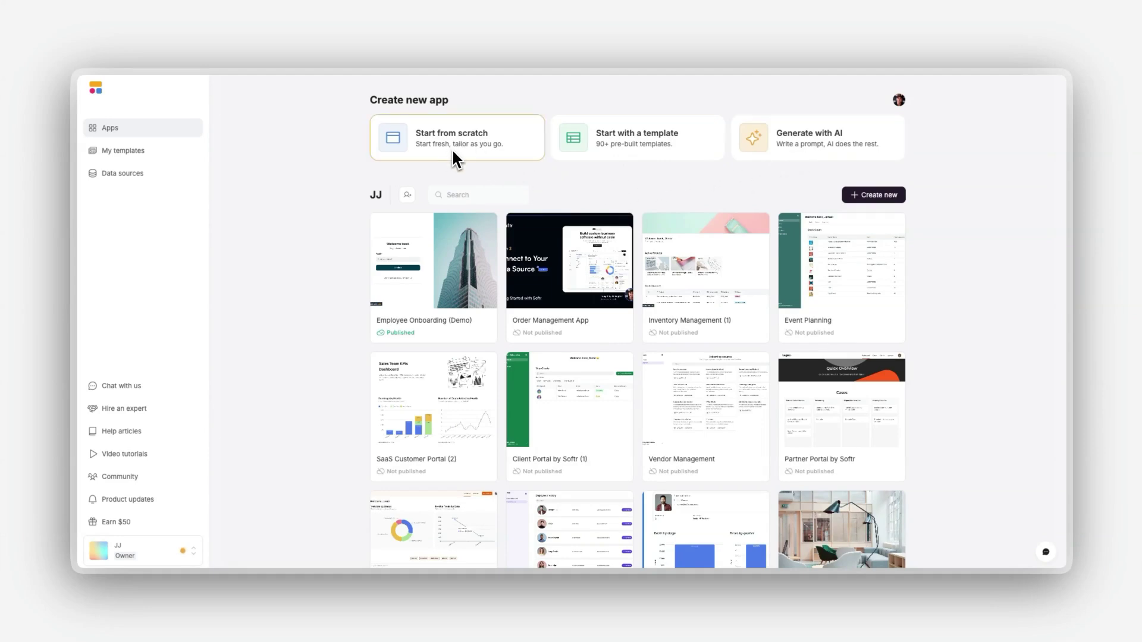
left_click(615, 153)
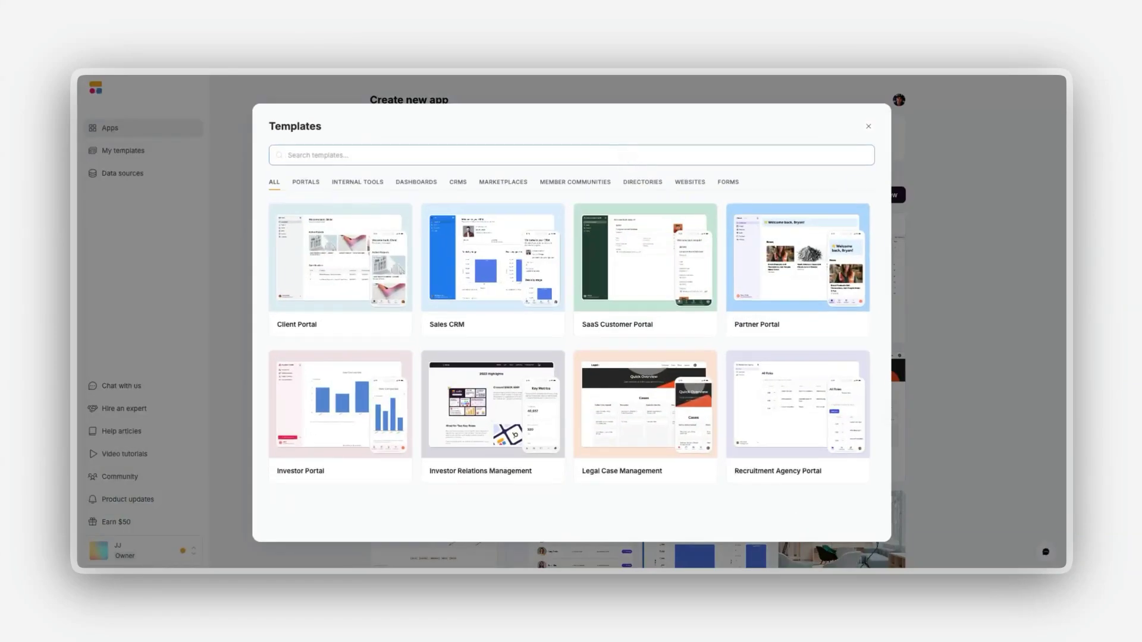
left_click(909, 167)
left_click(869, 148)
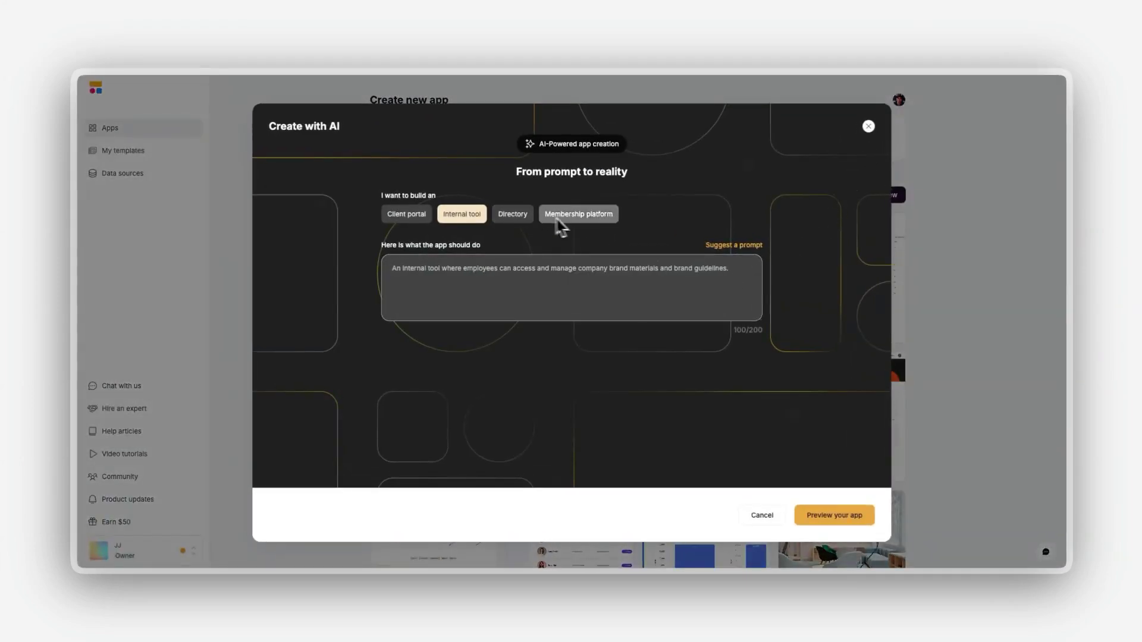
left_click(984, 242)
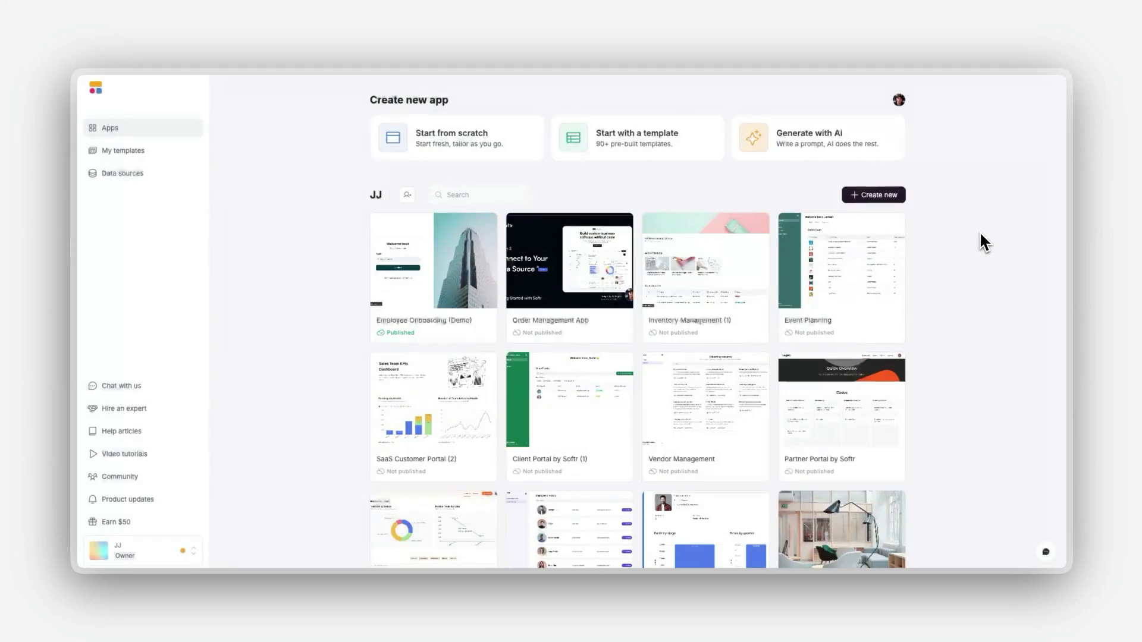
Search the app templates for "company" and choose to use the Company Intranet template.
left_click(683, 158)
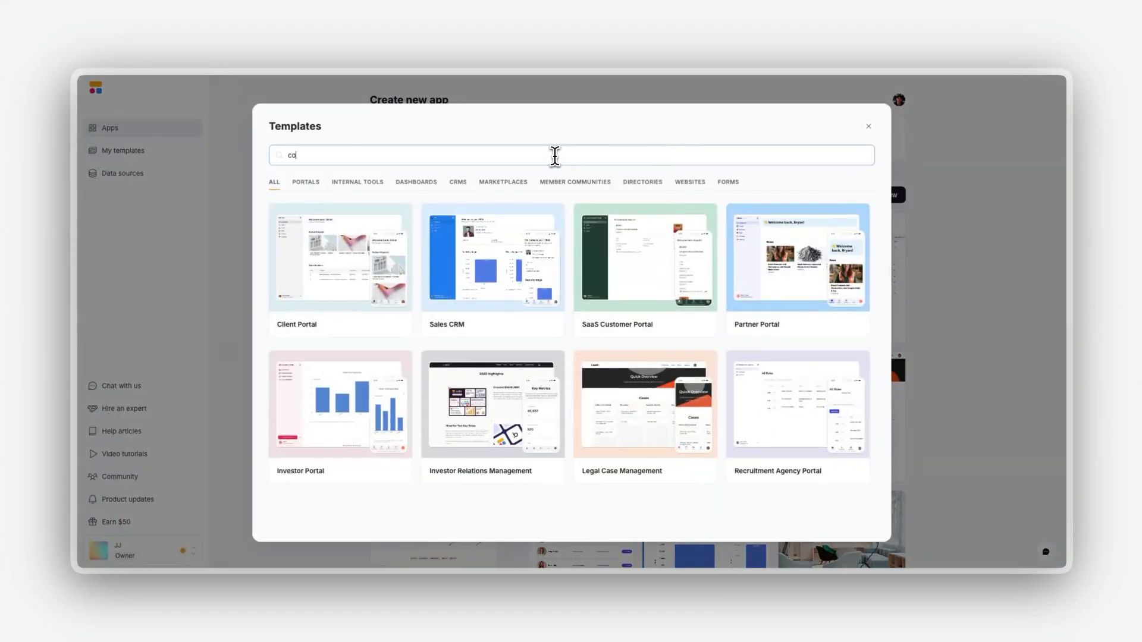
type("company")
mouse_move(553, 198)
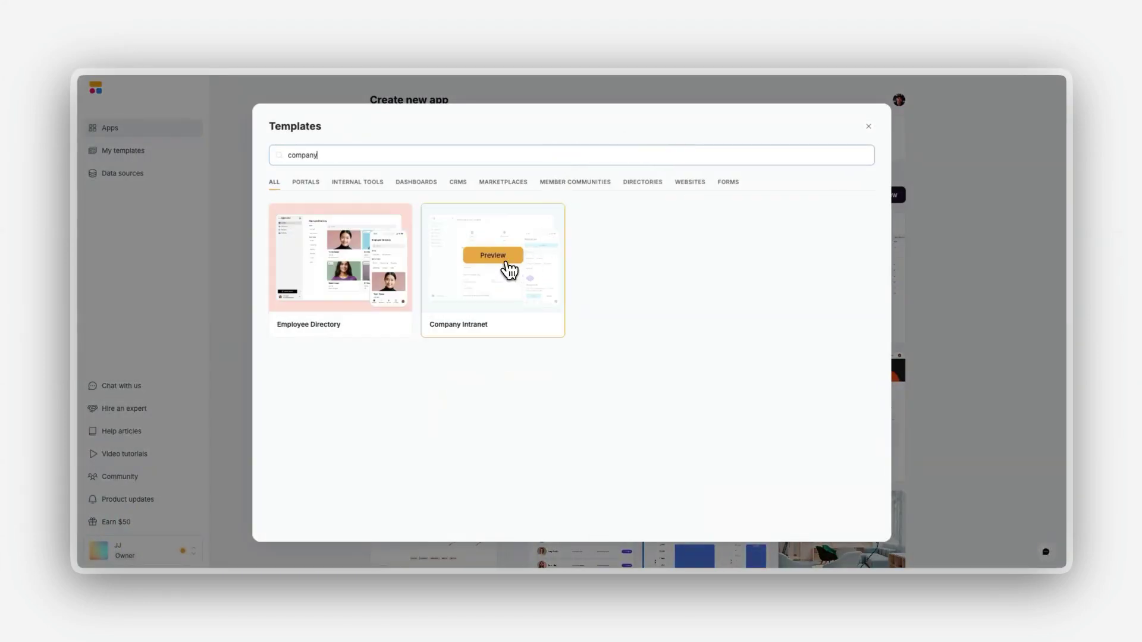
left_click(509, 260)
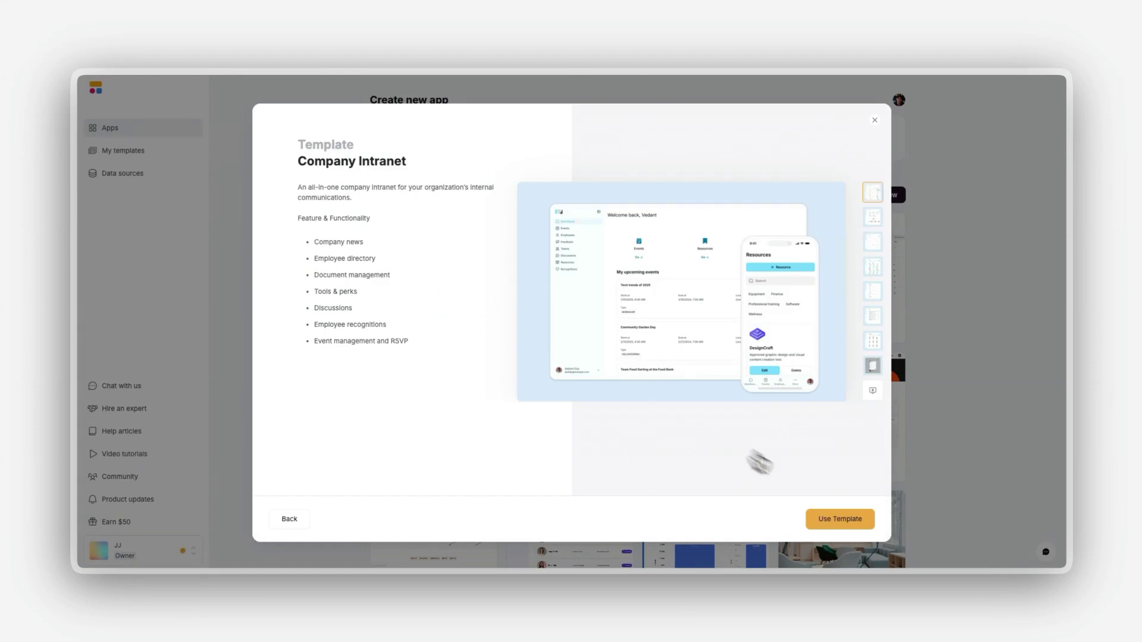
left_click(836, 517)
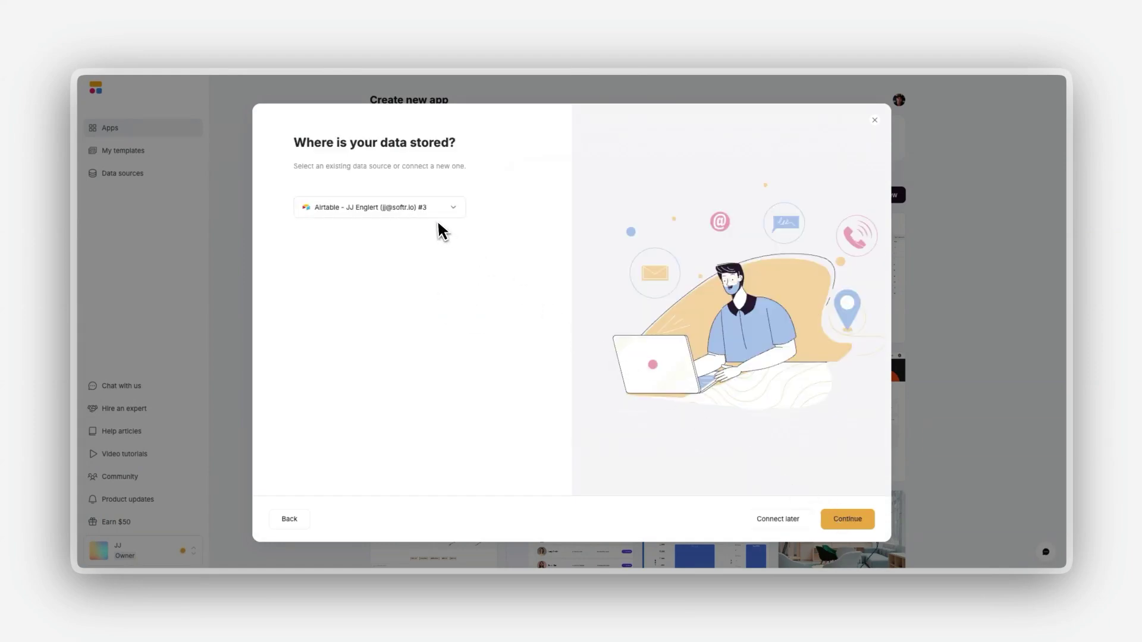
Keep the existing Airtable connection, copy the template base into the preselected Airtable workspace, and open the new application.
left_click(845, 519)
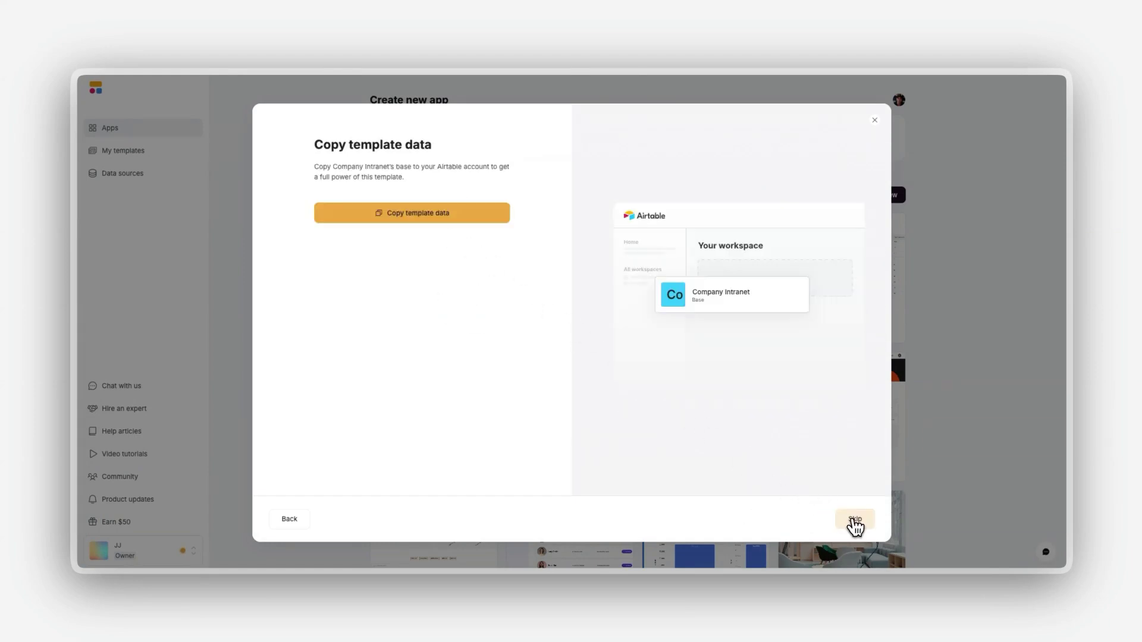
left_click(469, 220)
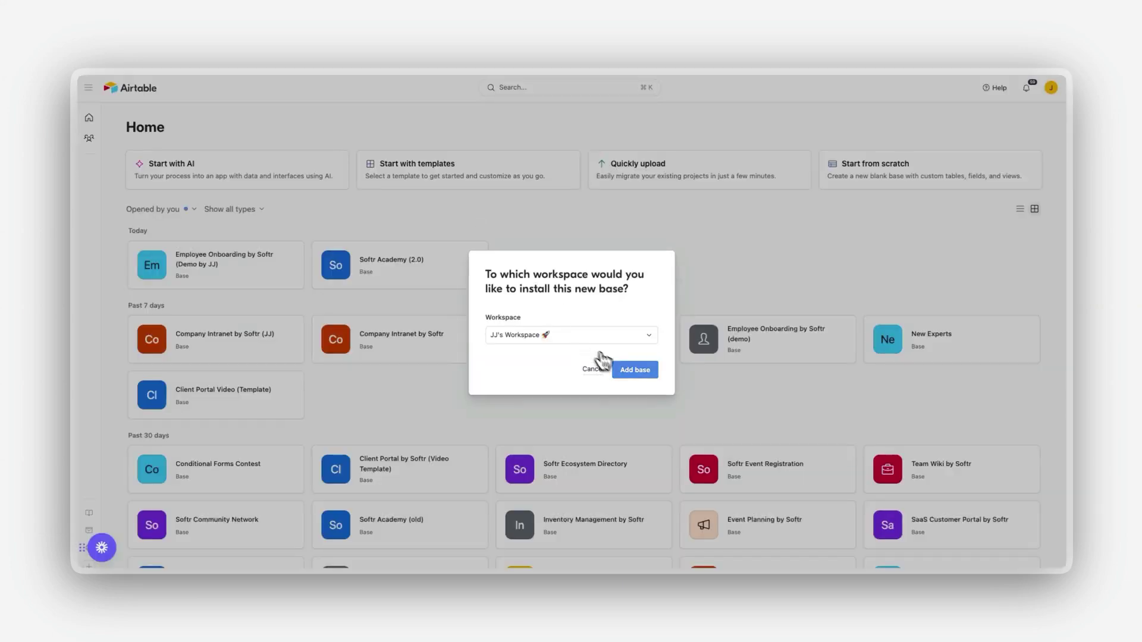
left_click(631, 370)
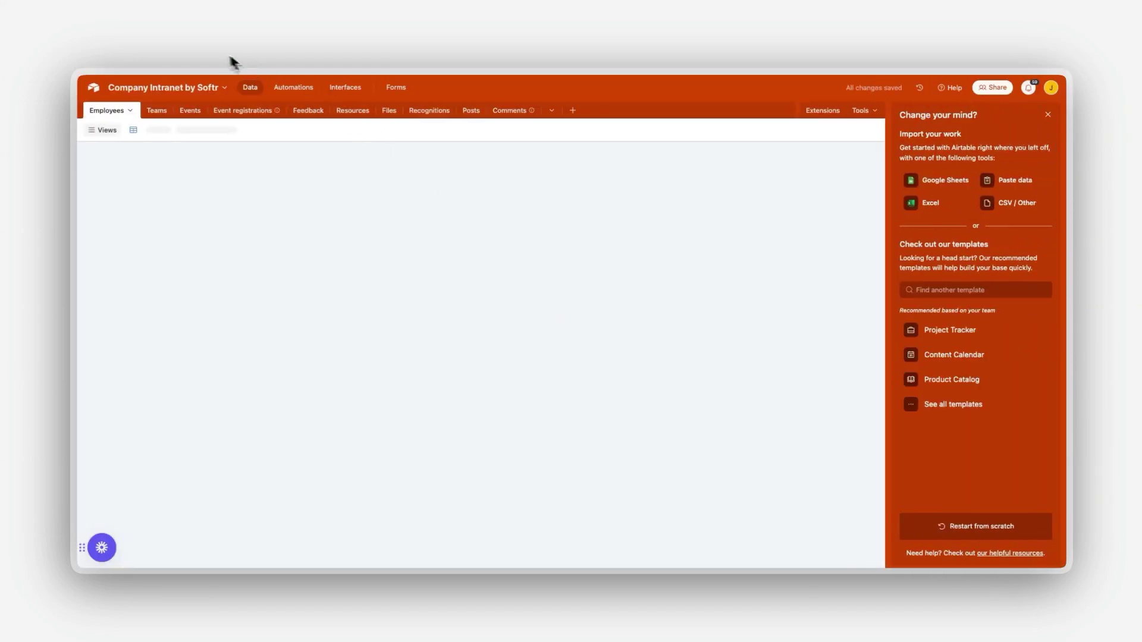
left_click(229, 56)
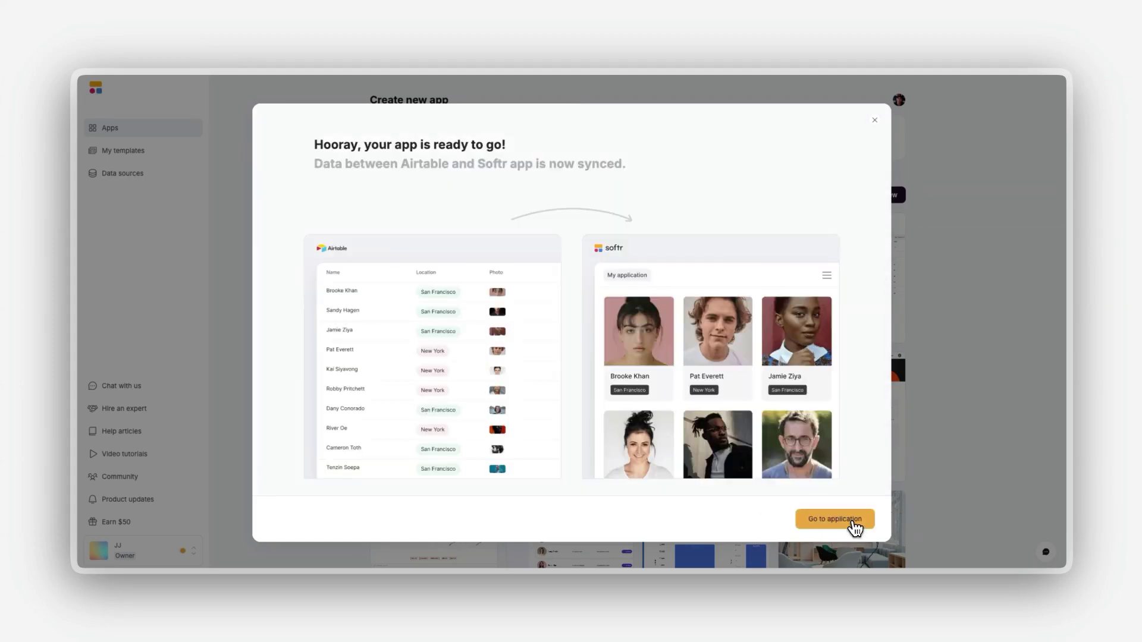
left_click(854, 527)
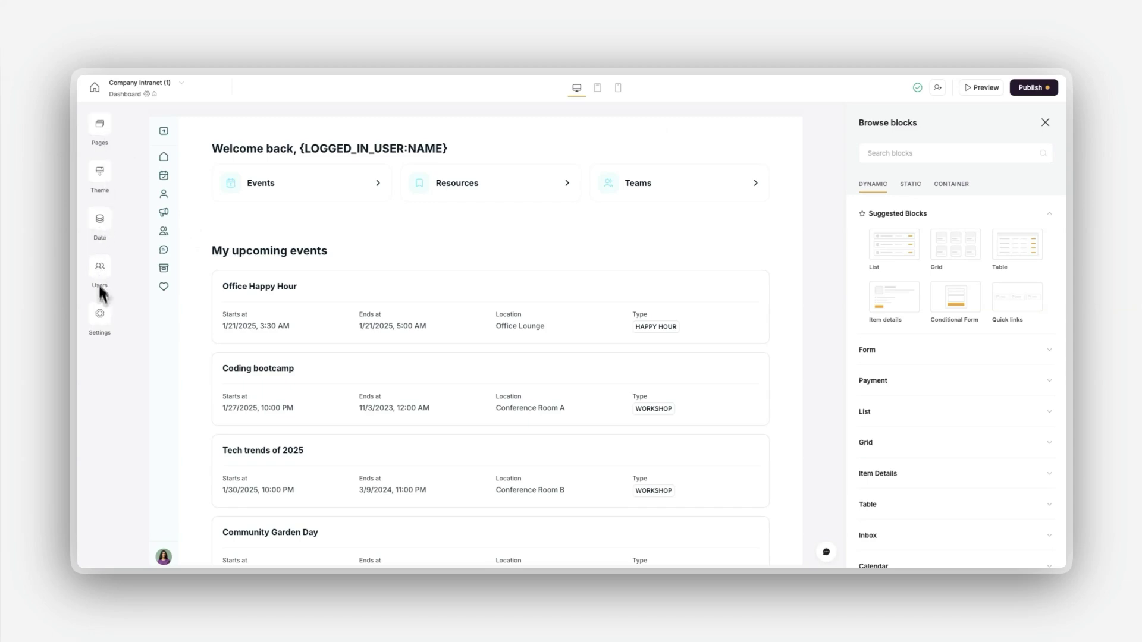
Set the app theme's accent color to #003A4B and save the theme.
left_click(101, 128)
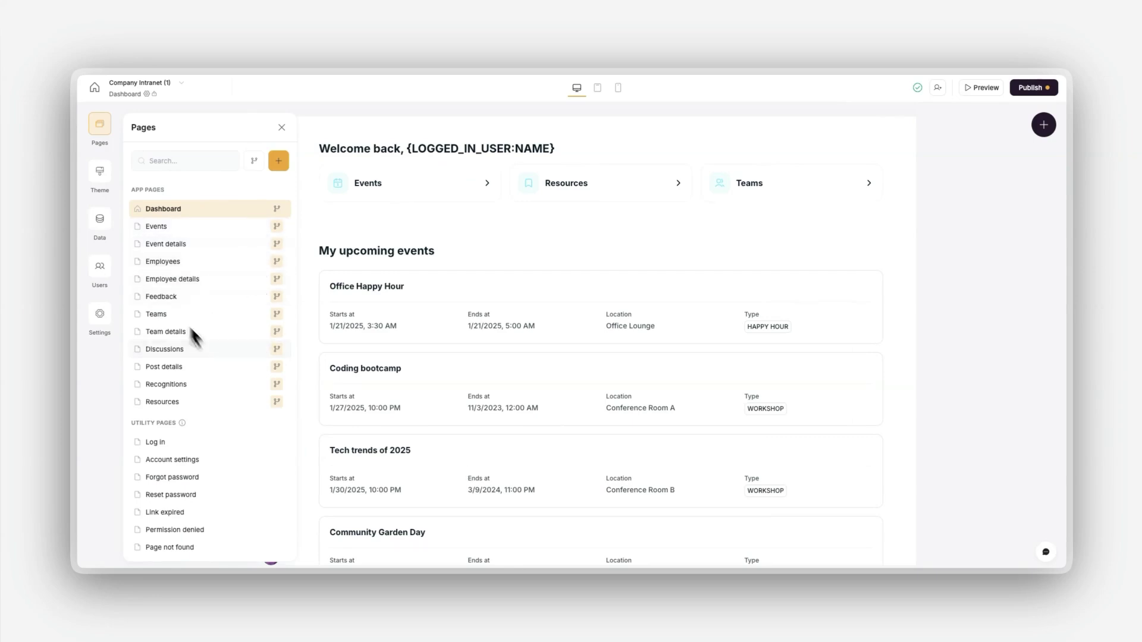
left_click(101, 174)
scroll(181, 353, "down", 2)
scroll(186, 360, "down", 1)
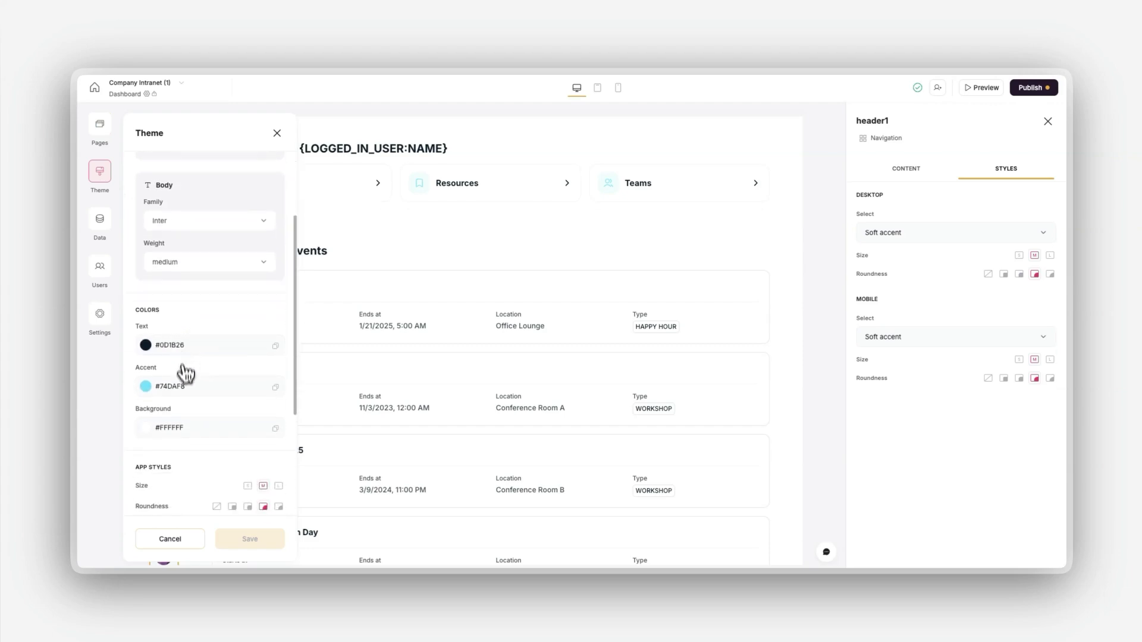
left_click(178, 387)
left_click(186, 378)
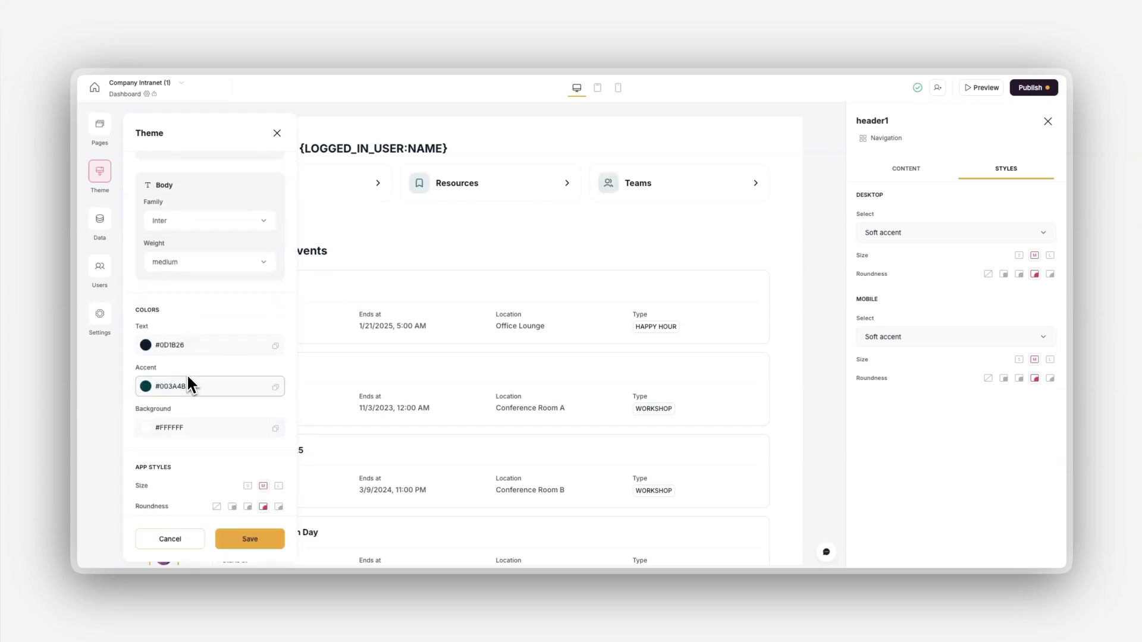
scroll(187, 374, "down", 1)
left_click(235, 535)
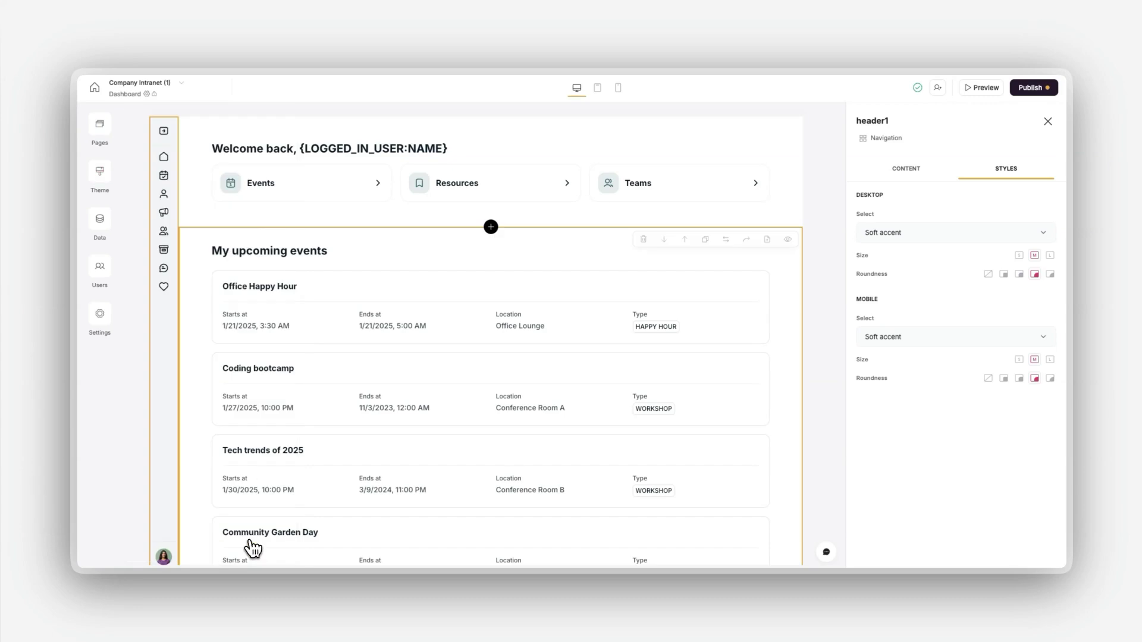
Review the app's user list, notification settings and general settings.
left_click(101, 278)
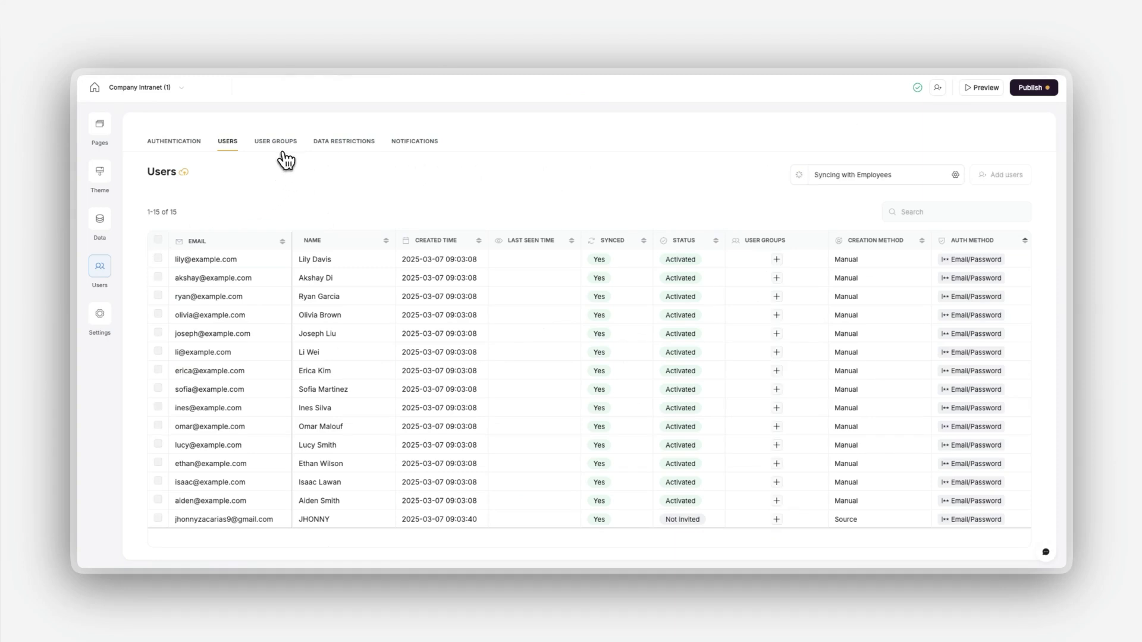
left_click(415, 146)
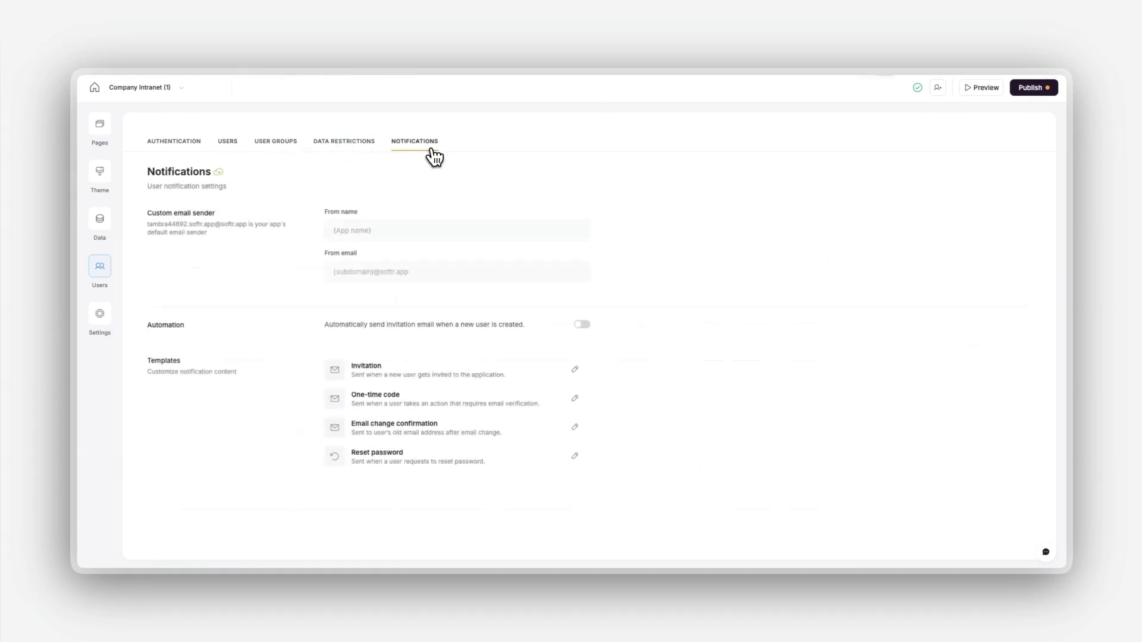
left_click(100, 315)
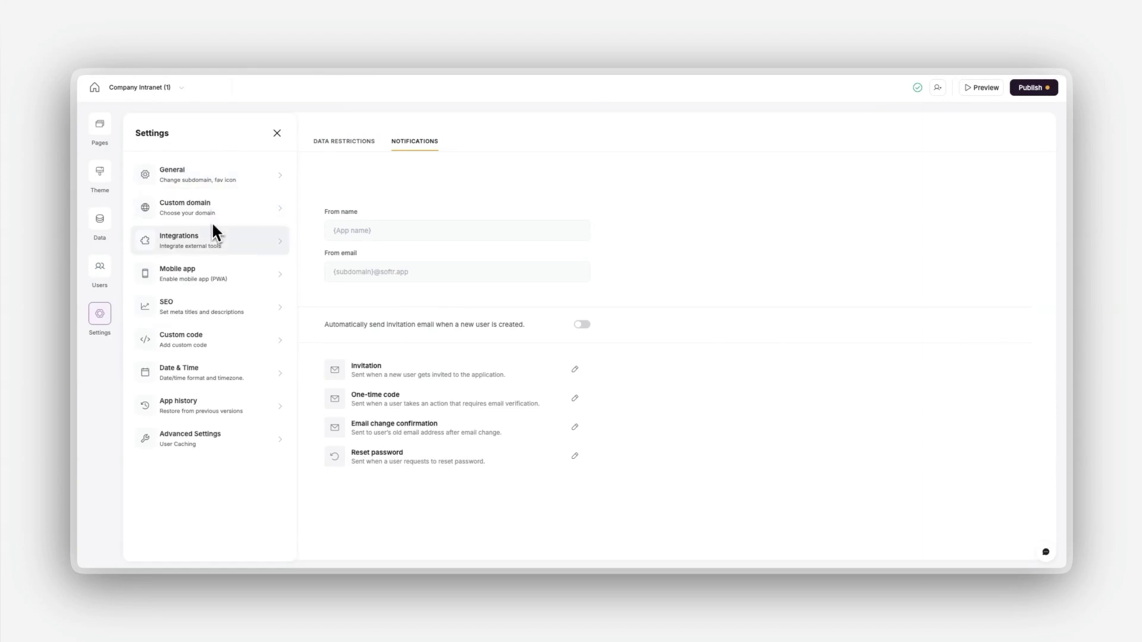
left_click(220, 180)
scroll(215, 256, "down", 2)
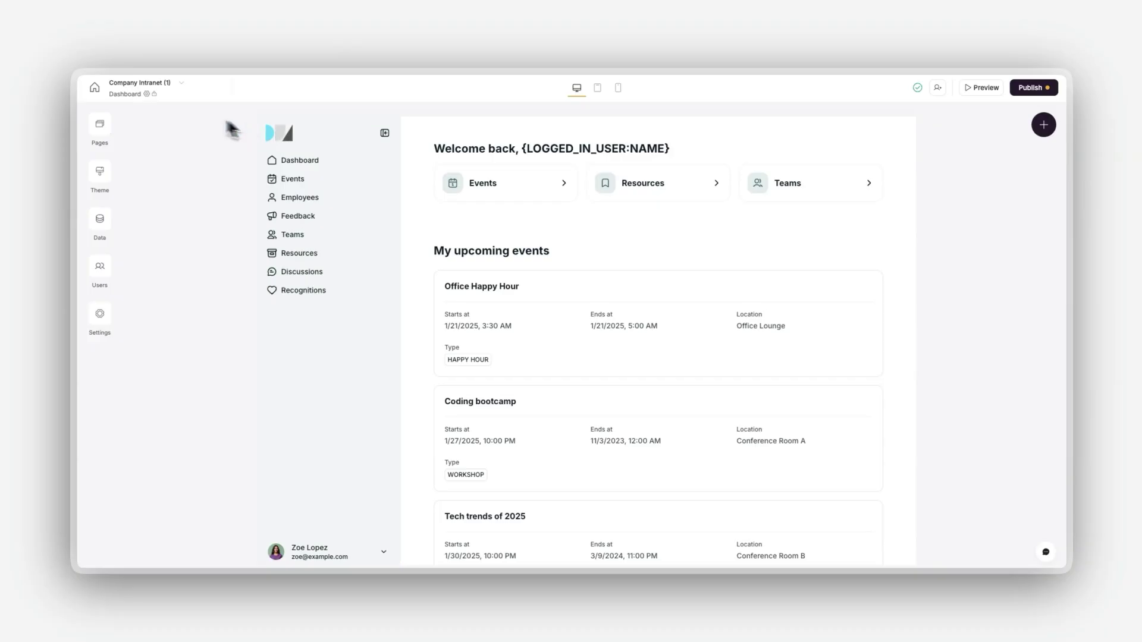
Examine which navigation the Dashboard page uses in its page settings, and close them without changes.
left_click(149, 95)
left_click(191, 211)
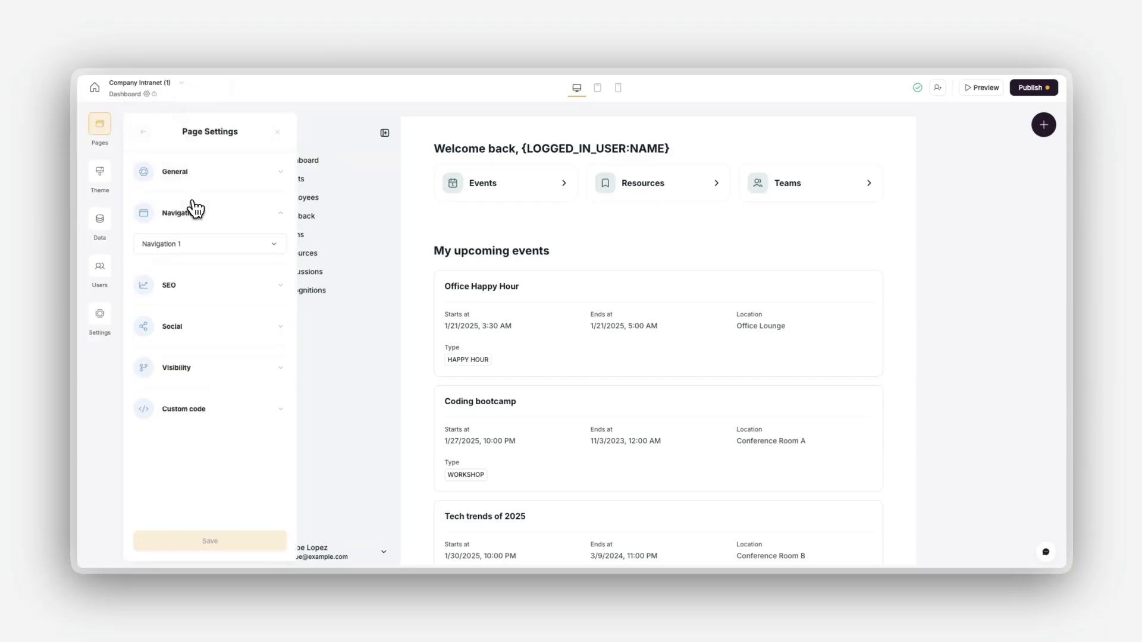
left_click(194, 248)
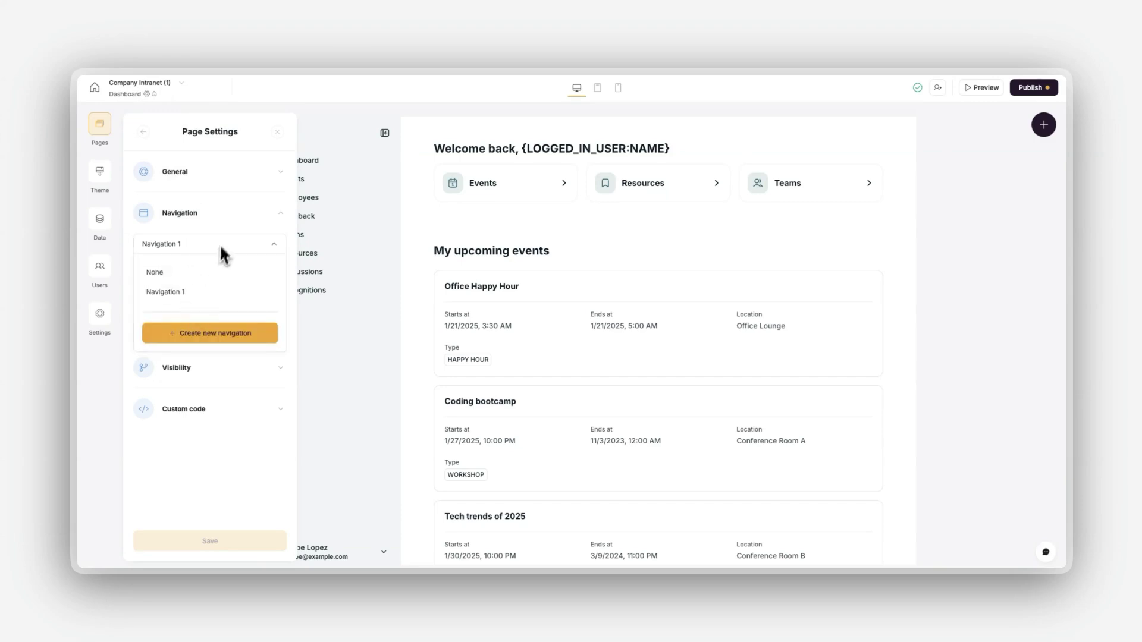
left_click(205, 229)
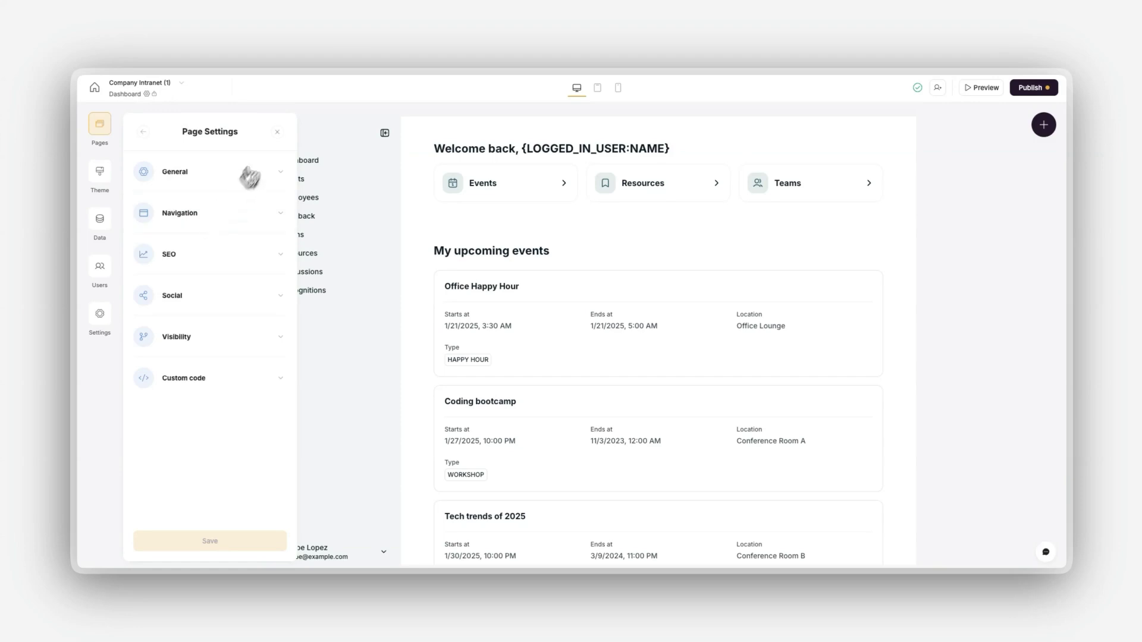
left_click(276, 141)
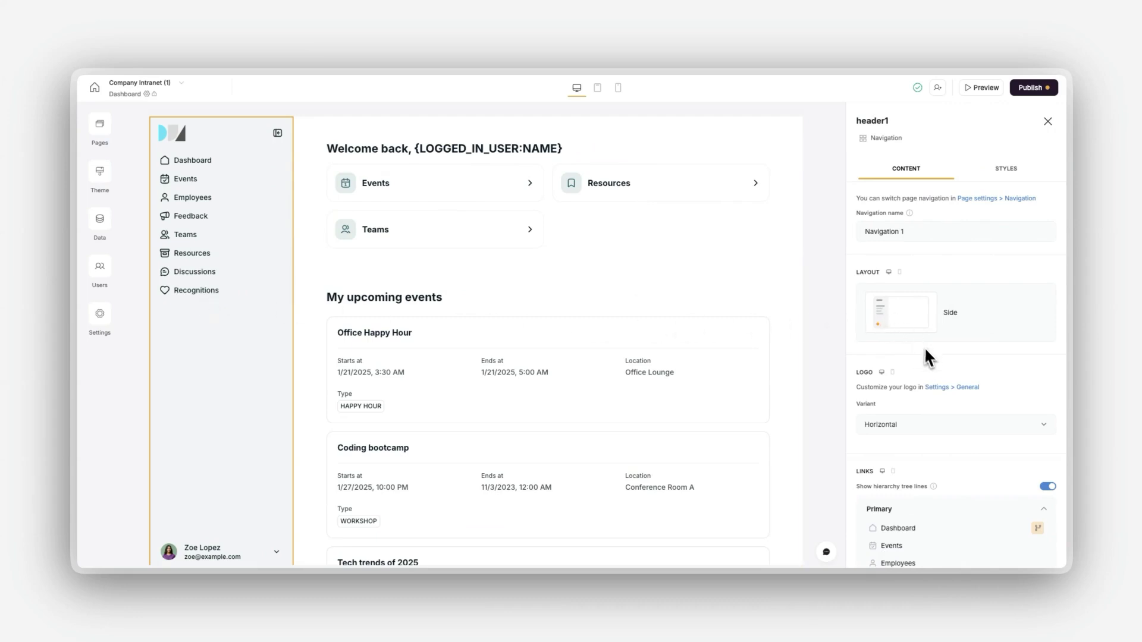
Move the Feedback link above Employees in the navigation's primary links.
scroll(925, 351, "down", 3)
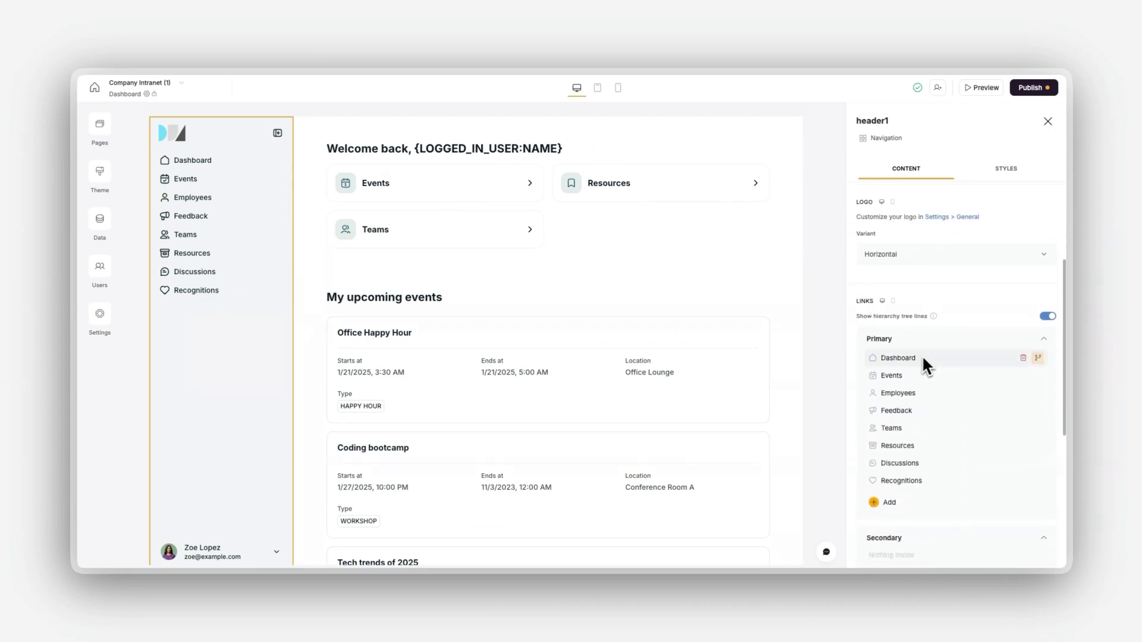
scroll(922, 354, "down", 1)
left_click(879, 440)
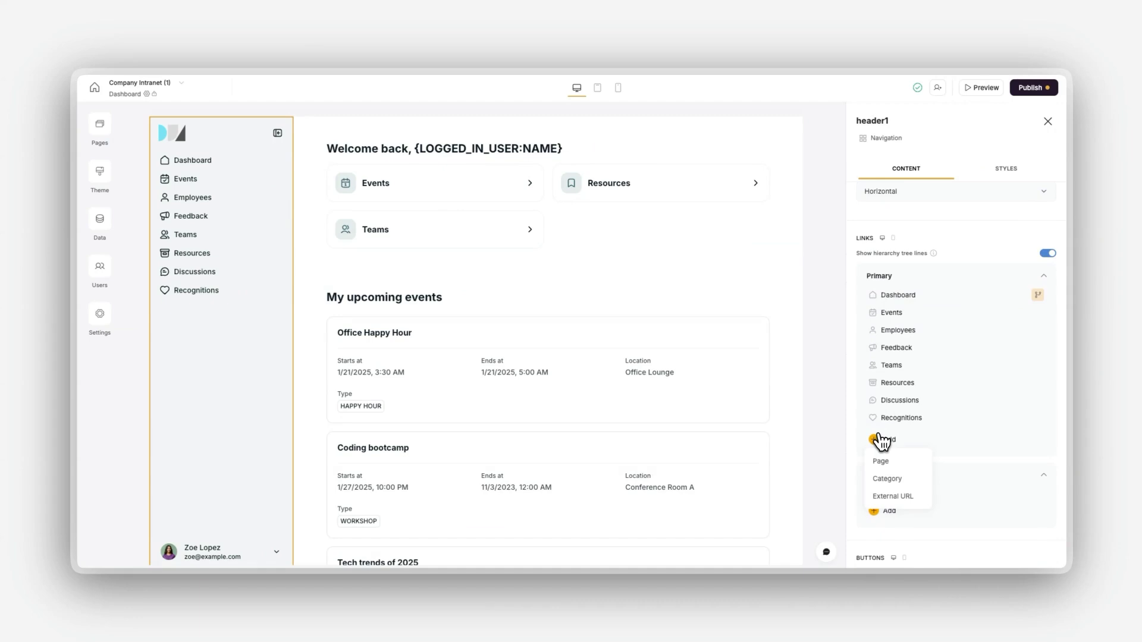
left_click(880, 440)
mouse_move(896, 348)
left_mouse_down()
mouse_move(895, 327)
mouse_move(891, 345)
left_mouse_up()
Try the Top layout for the navigation block and return it to the Side layout.
scroll(891, 345, "up", 2)
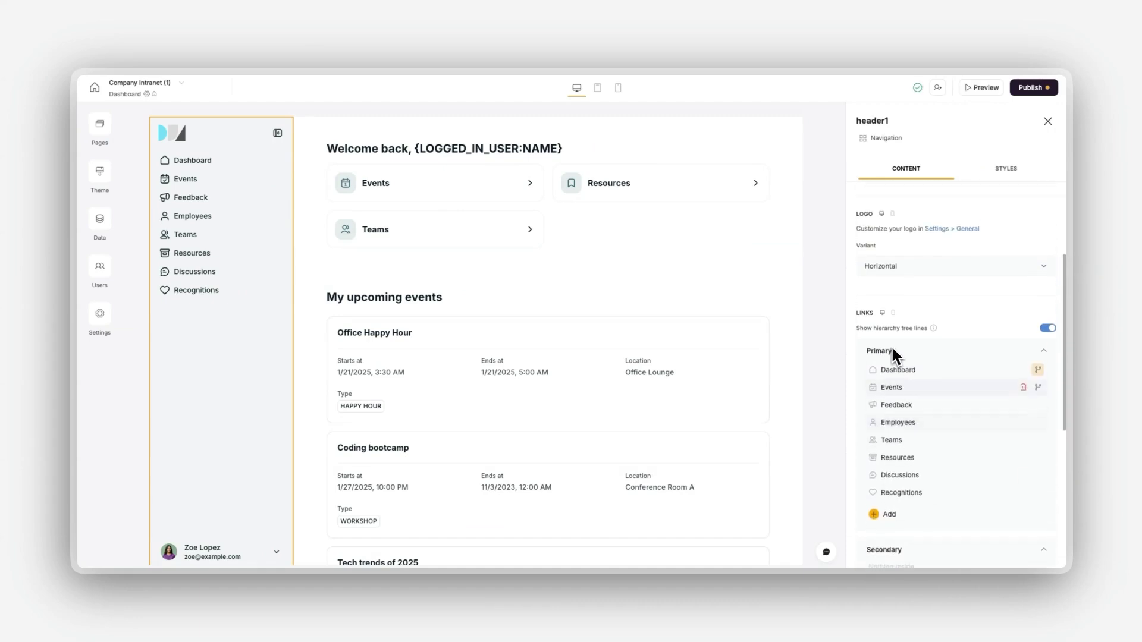
scroll(895, 341, "up", 2)
left_click(912, 312)
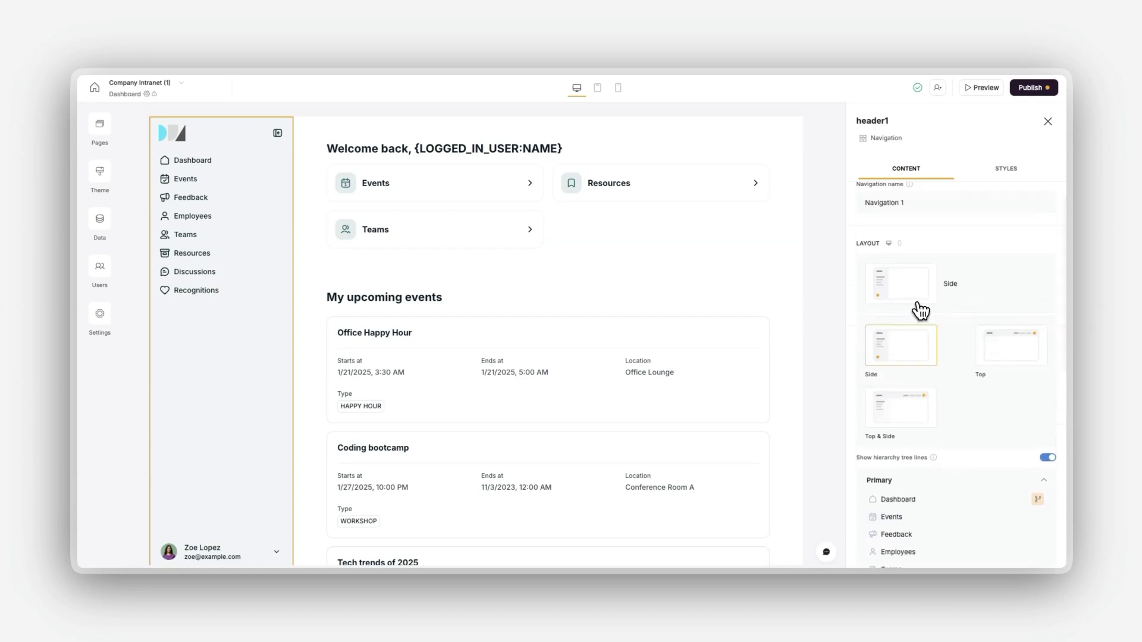
left_click(998, 343)
left_click(912, 288)
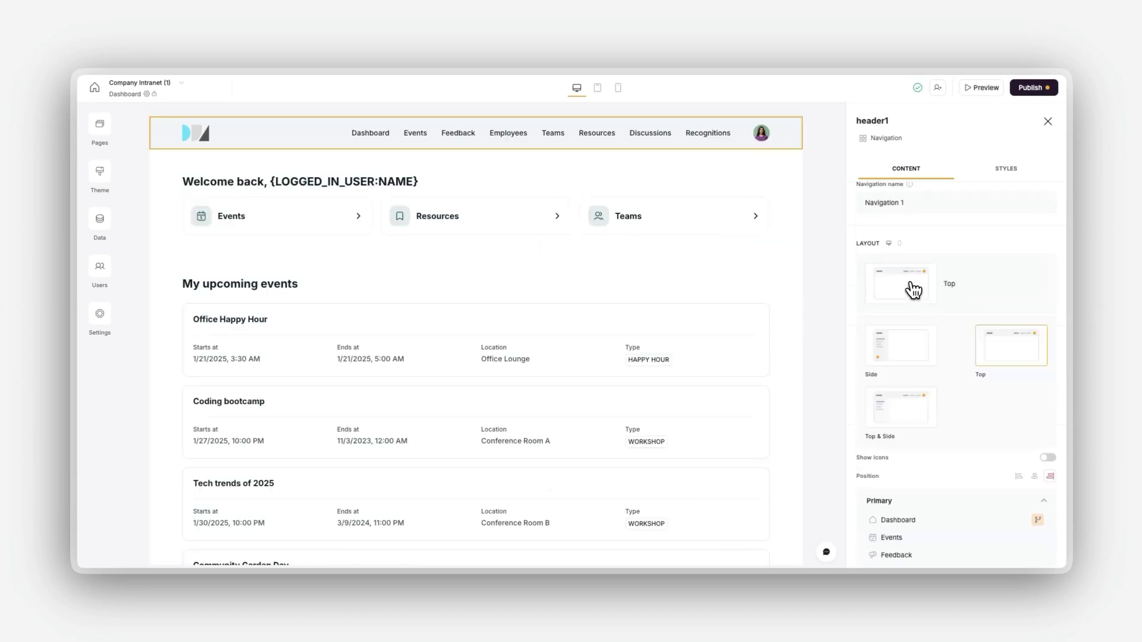
left_click(905, 328)
Examine the visibility options of the Dashboard link in the primary navigation and return to the navigation settings.
scroll(904, 322, "down", 3)
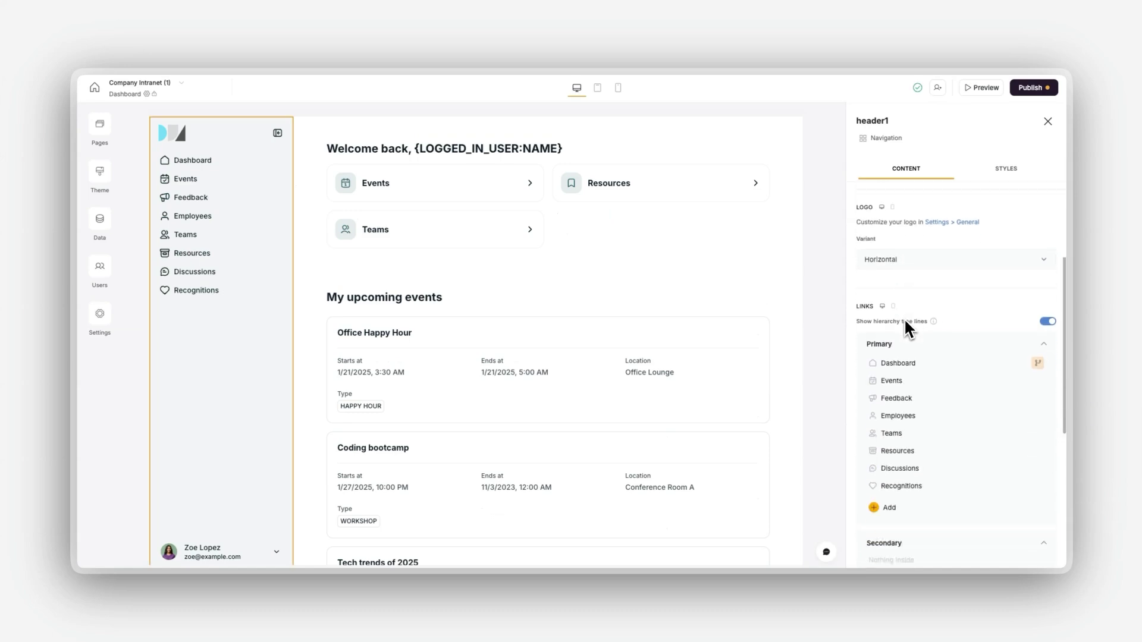
left_click(1038, 318)
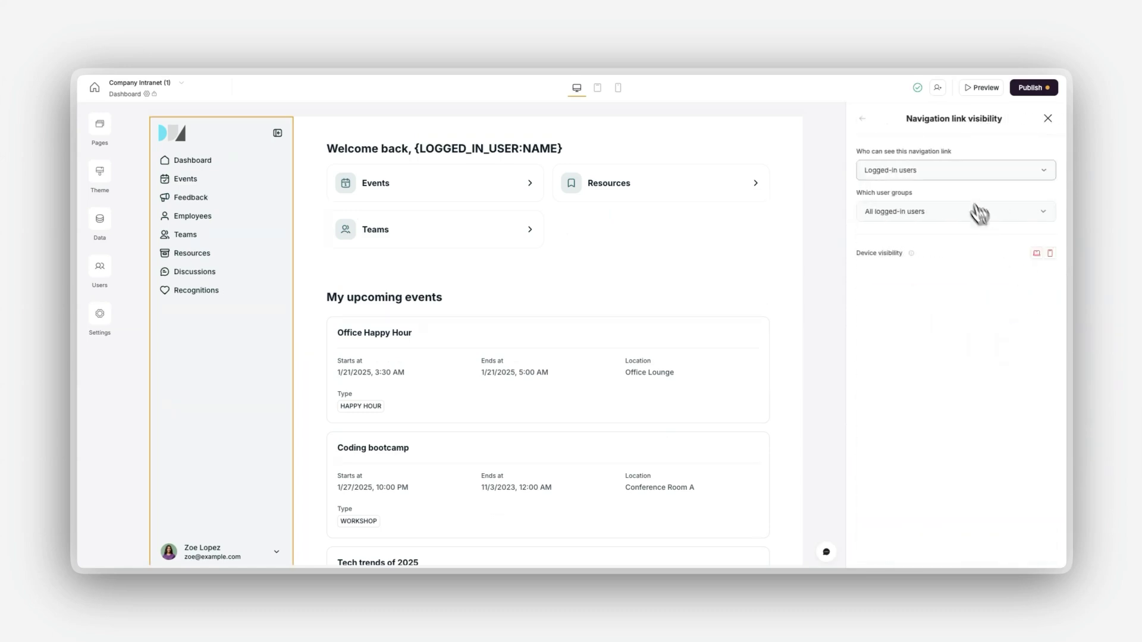
left_click(962, 179)
left_click(962, 179)
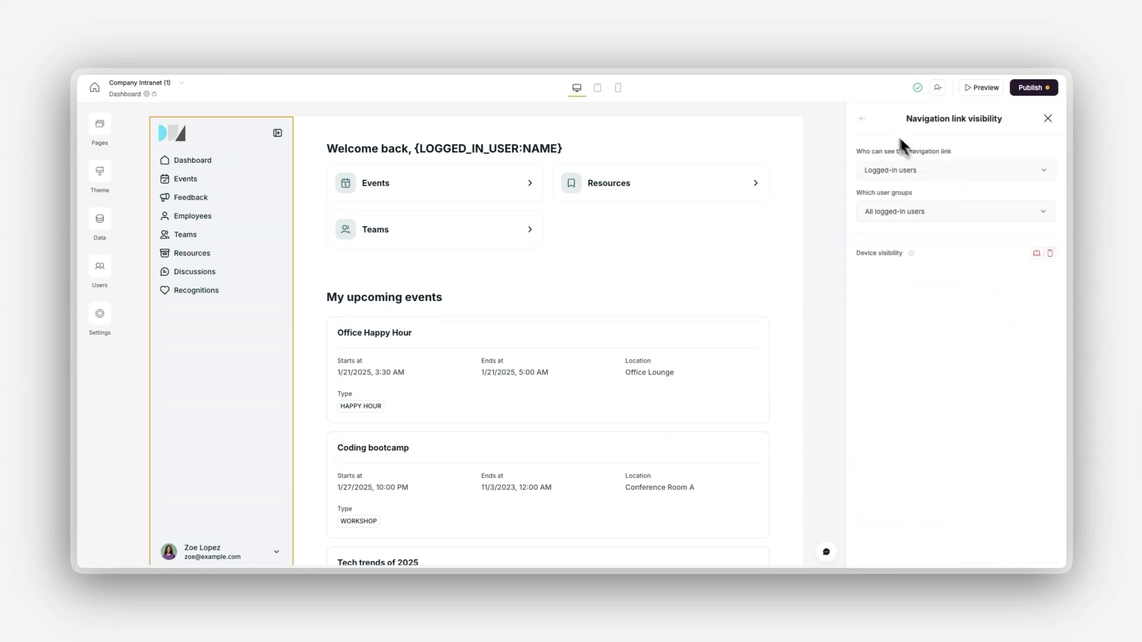
left_click(862, 118)
Choose a different desktop style preset for the navigation block.
left_click(1005, 169)
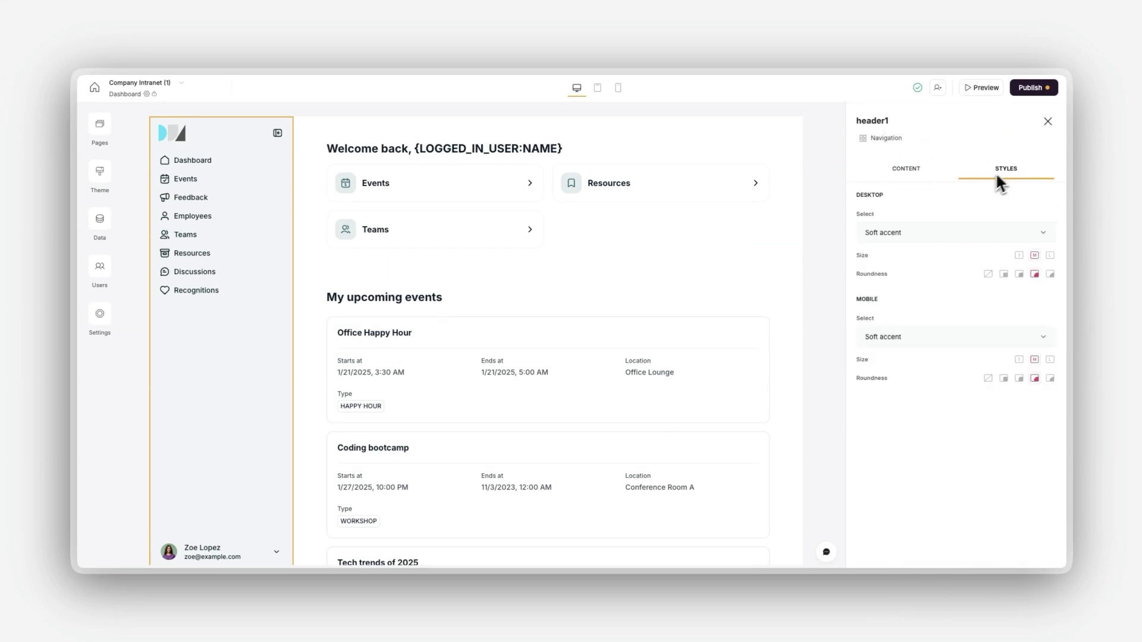
left_click(926, 234)
left_click(908, 282)
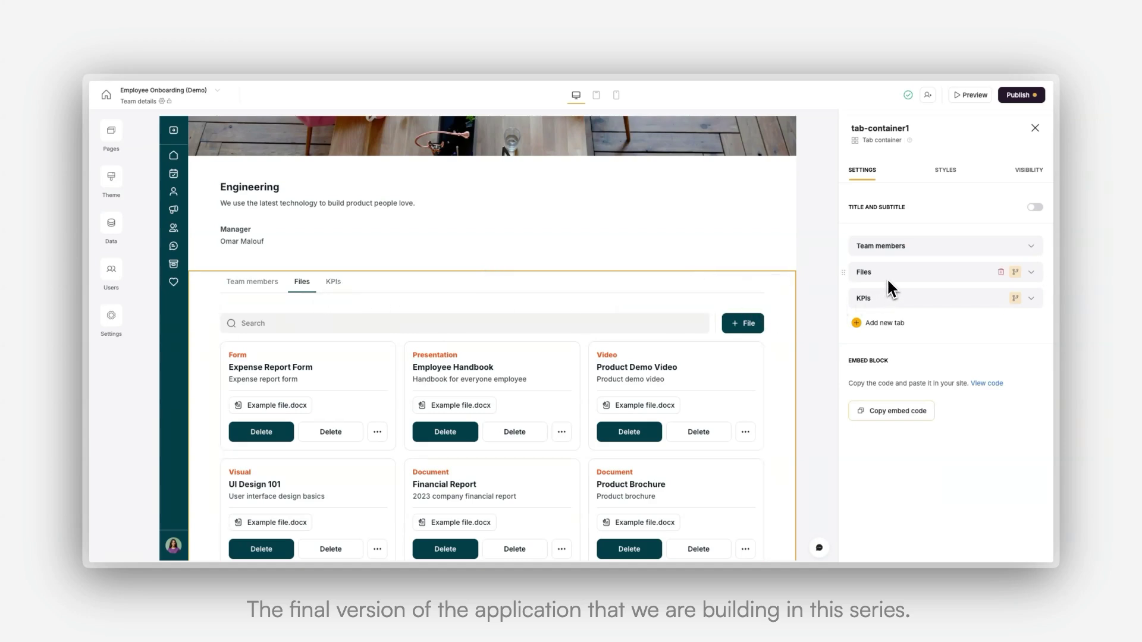
Check the KPIs tab's visibility settings and restrict the Team members tab to all logged-in users.
left_click(1014, 298)
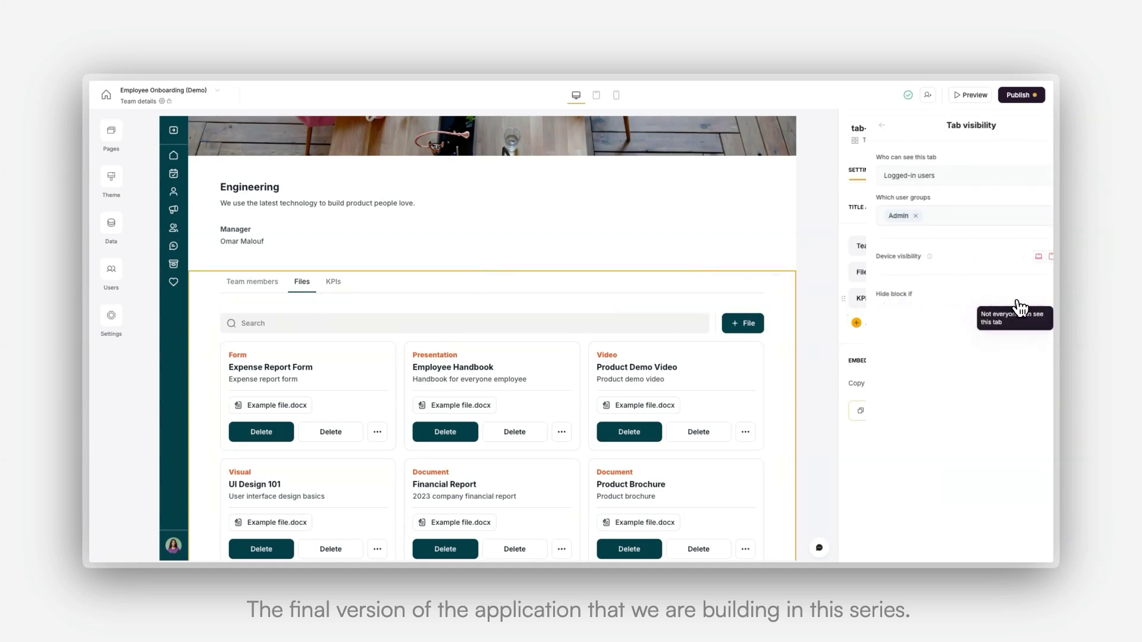
left_click(854, 125)
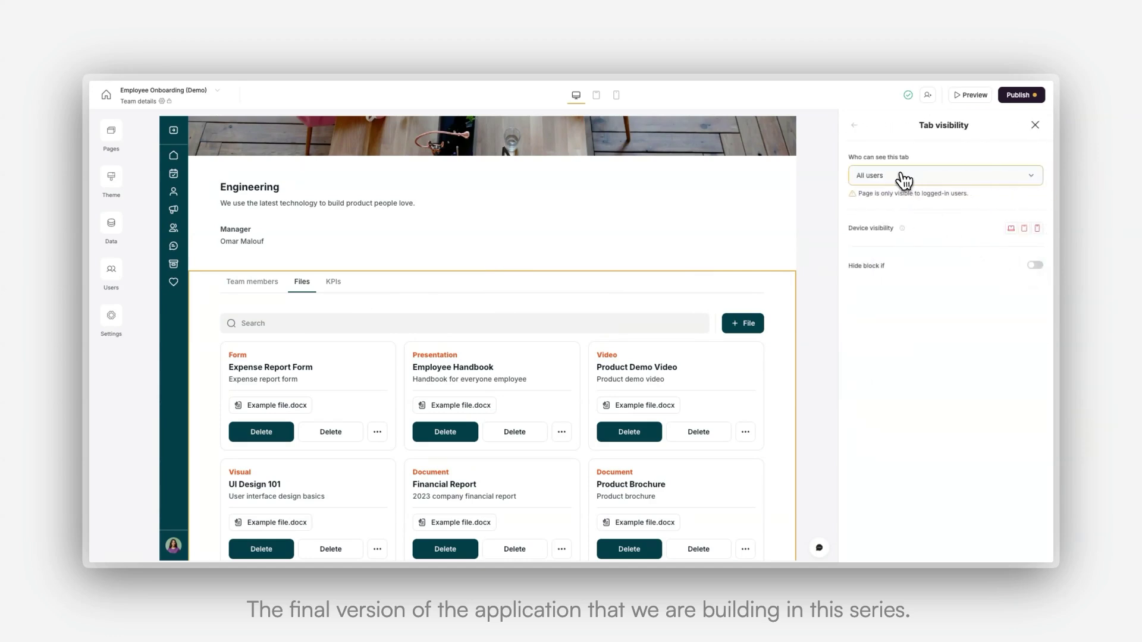
left_click(902, 179)
left_click(902, 222)
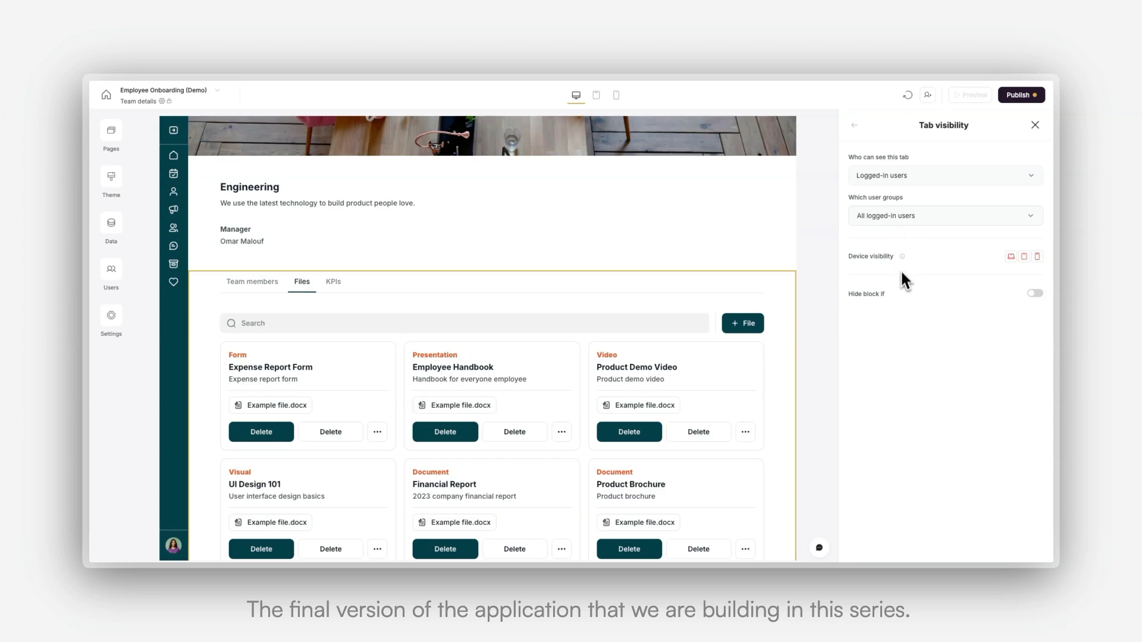
left_click(855, 126)
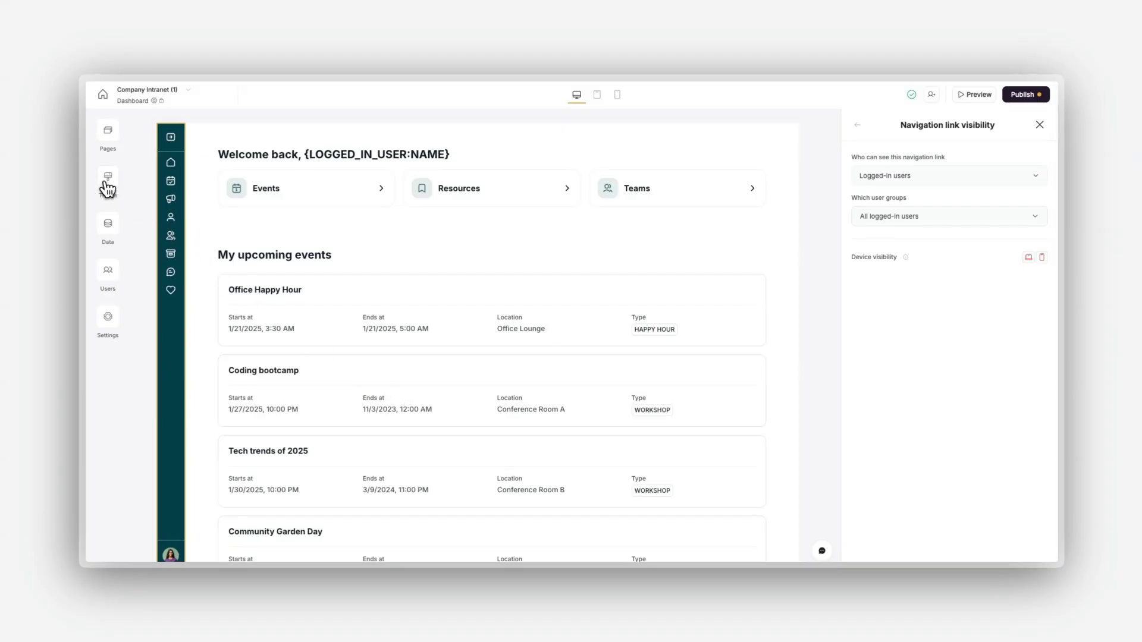
Examine the theme settings for heading and body fonts, colors, app styles and advanced options.
left_click(107, 189)
scroll(253, 219, "down", 1)
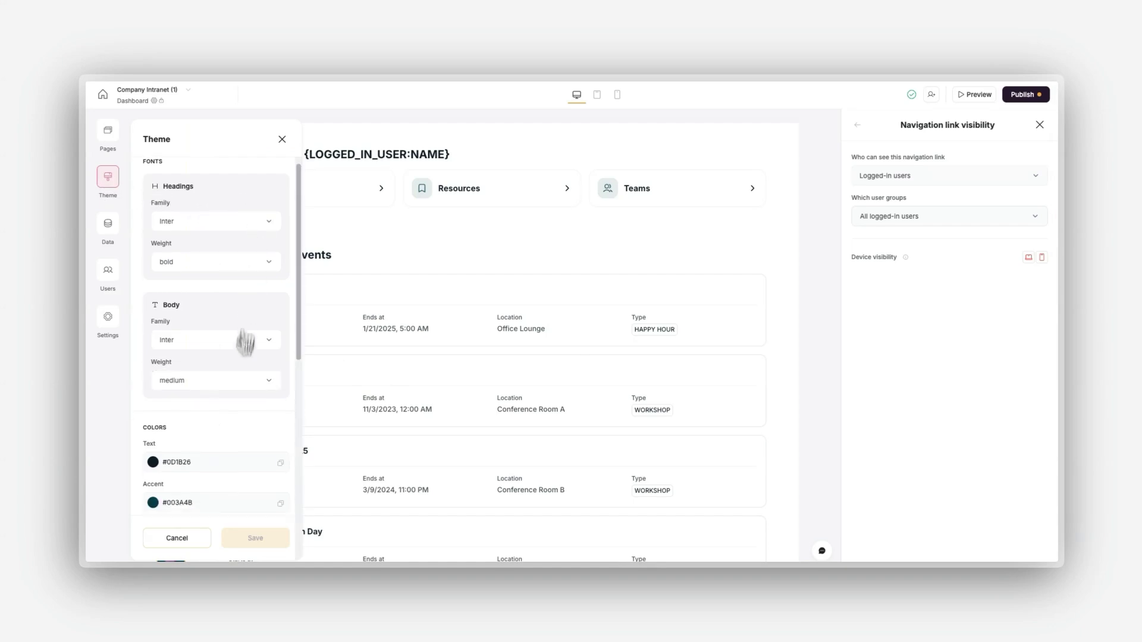
scroll(230, 412, "down", 2)
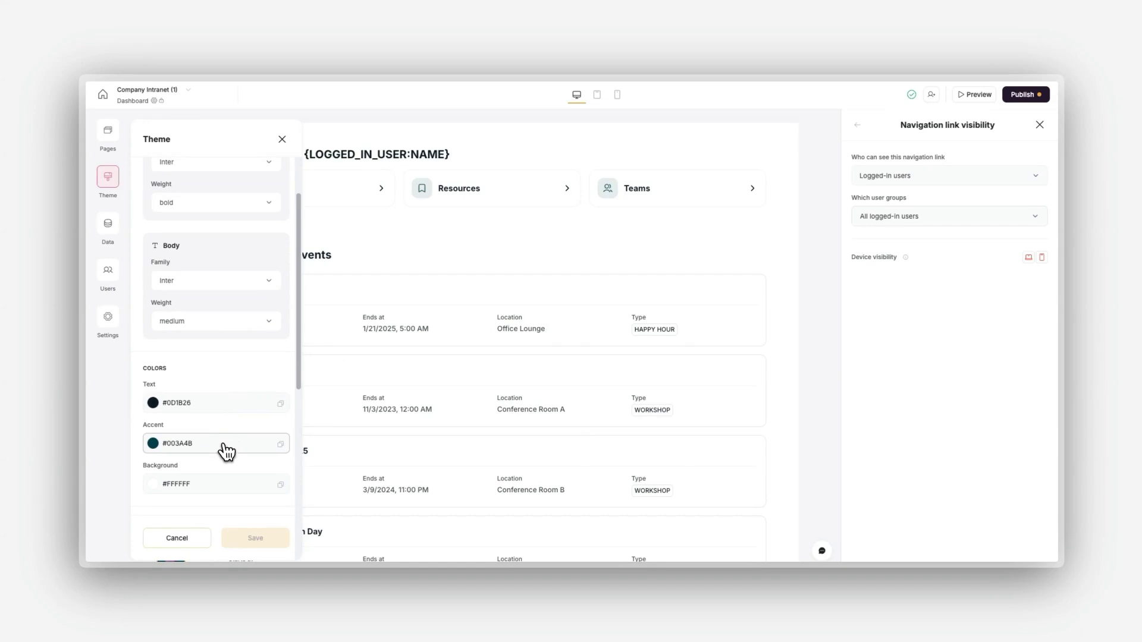
scroll(223, 476, "up", 1)
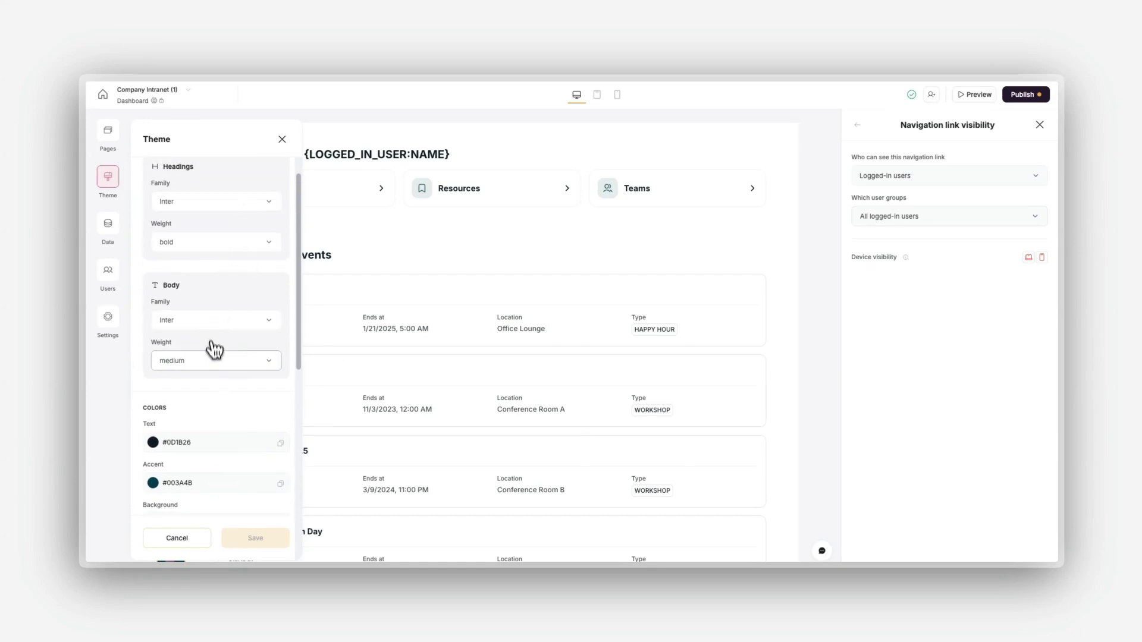
scroll(213, 368, "up", 1)
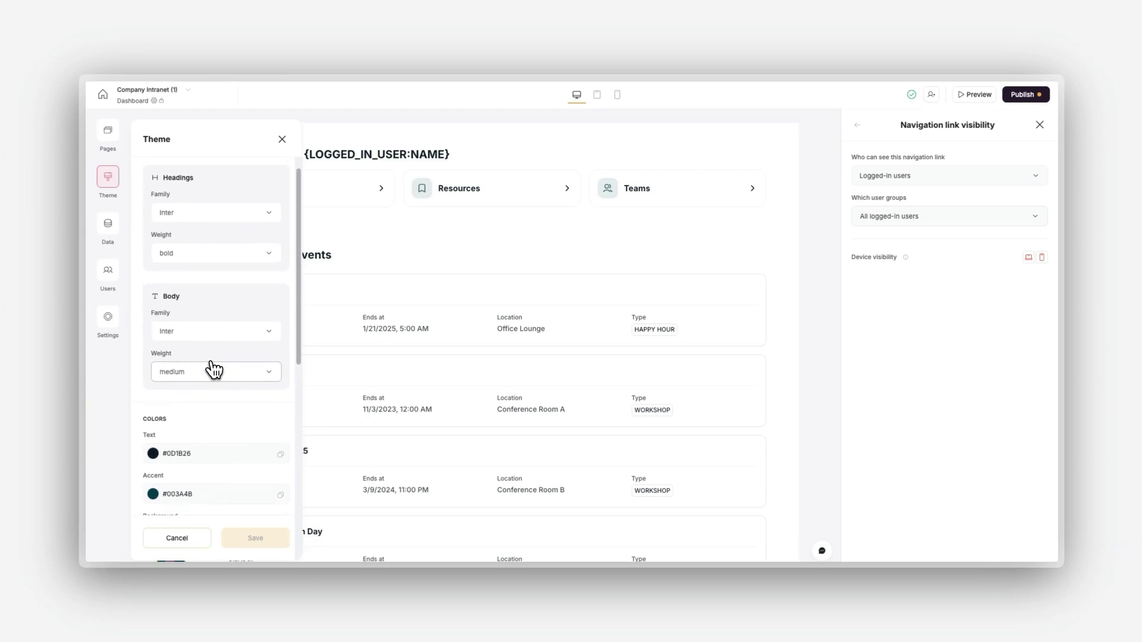
scroll(213, 370, "down", 5)
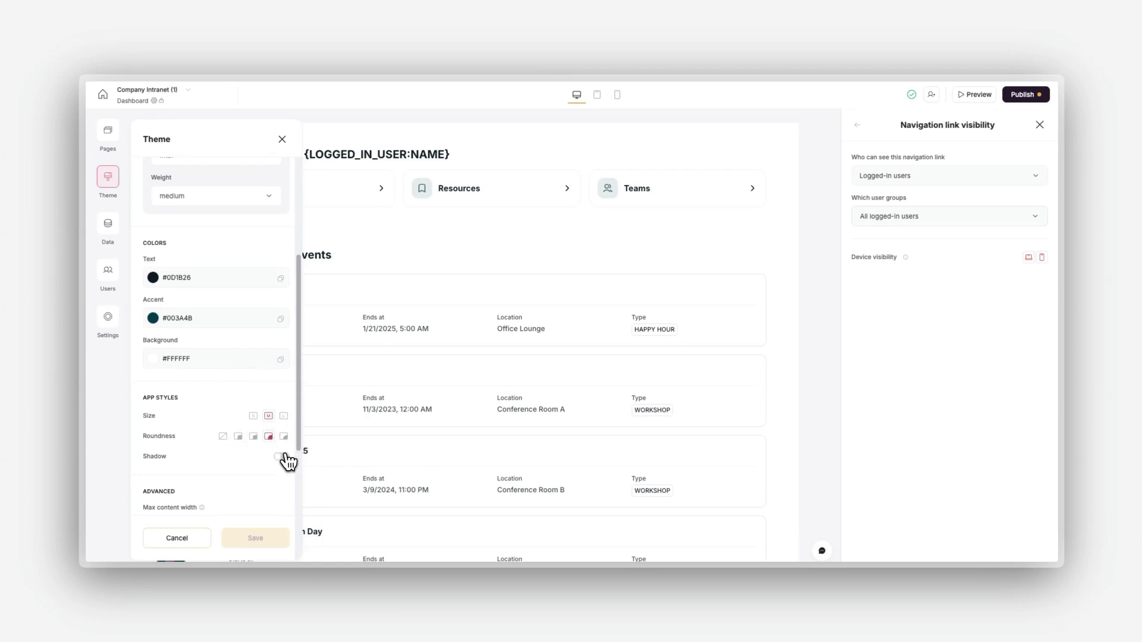
scroll(288, 460, "down", 4)
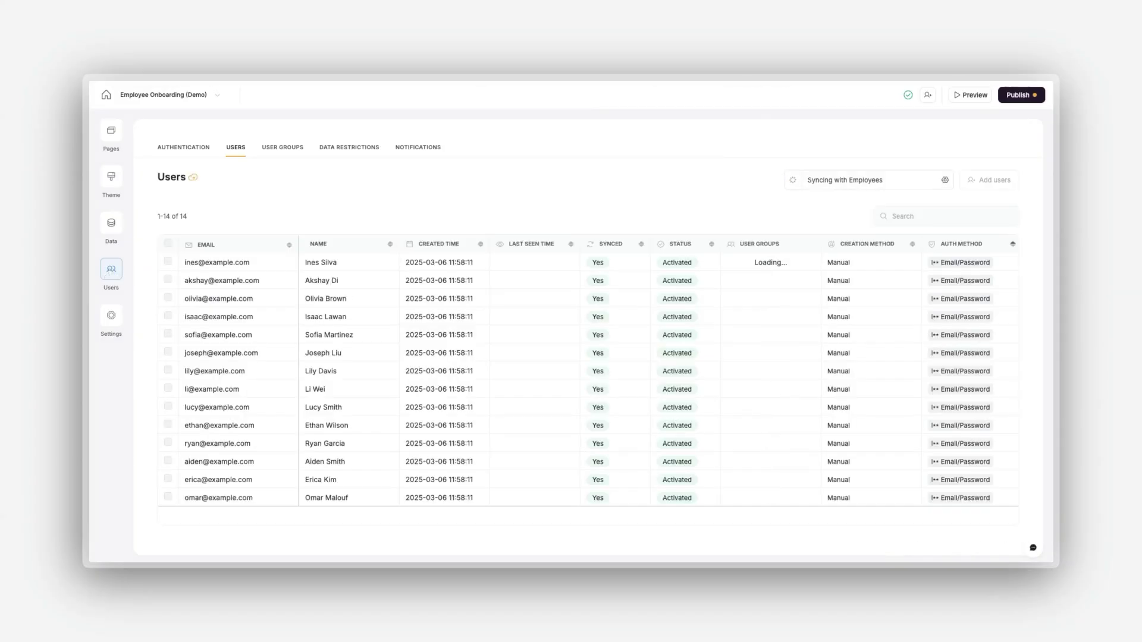
Review the app's authentication settings, its synced user list and the default and custom user groups.
left_click(193, 148)
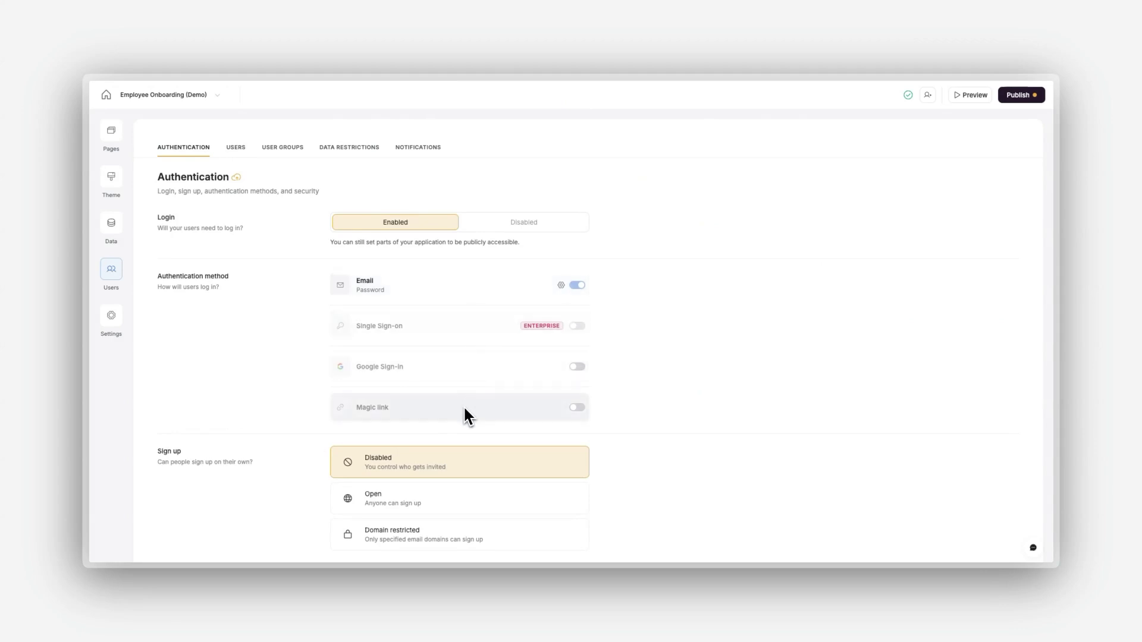
left_click(235, 149)
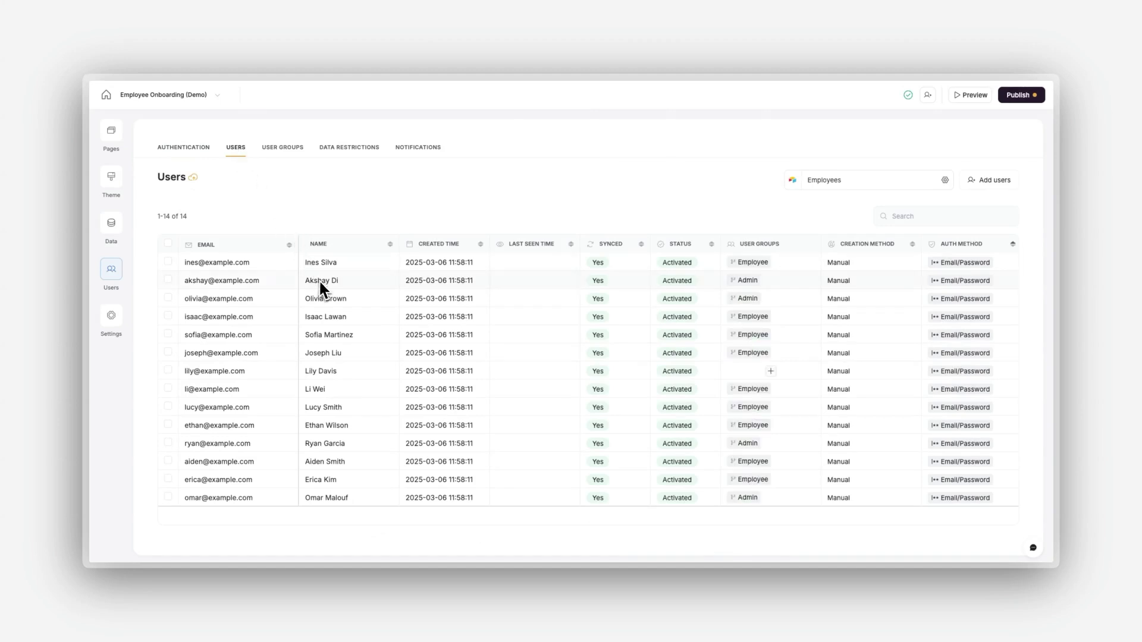
left_click(294, 153)
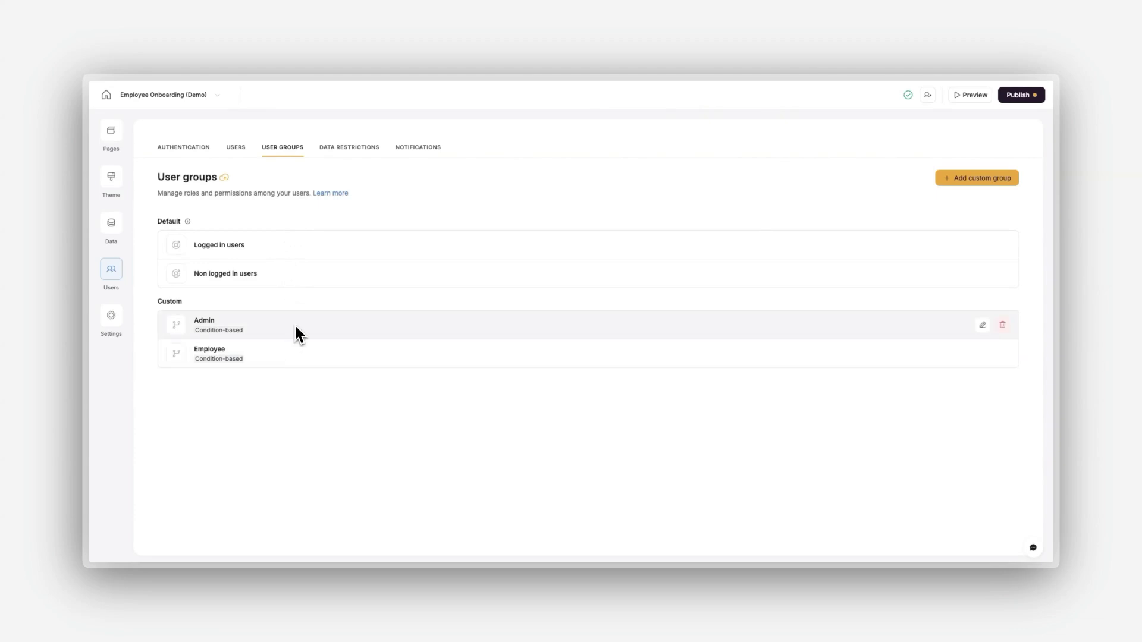
Try to add a global data restriction for the Employees table of the Airtable Employee Onboarding demo base.
left_click(360, 149)
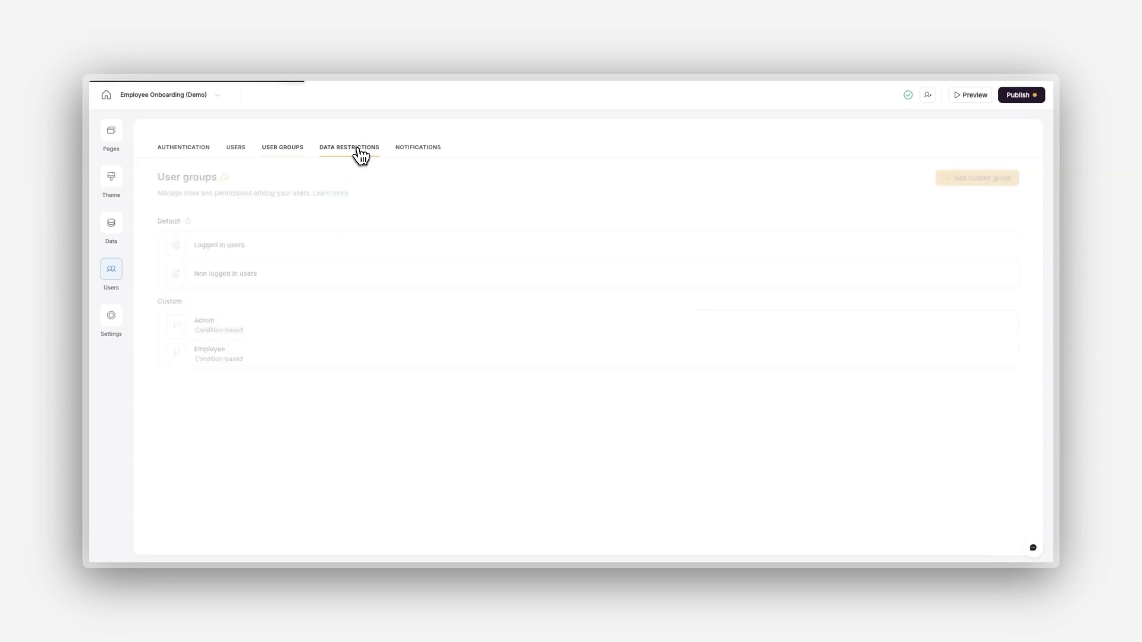
left_click(575, 449)
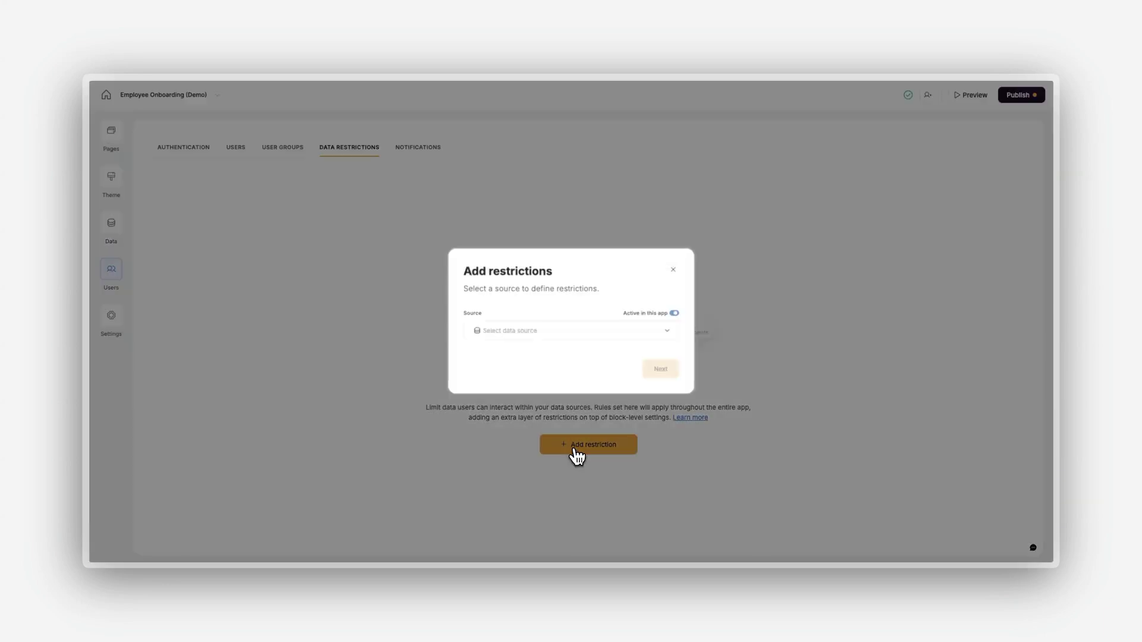
left_click(541, 333)
left_click(538, 360)
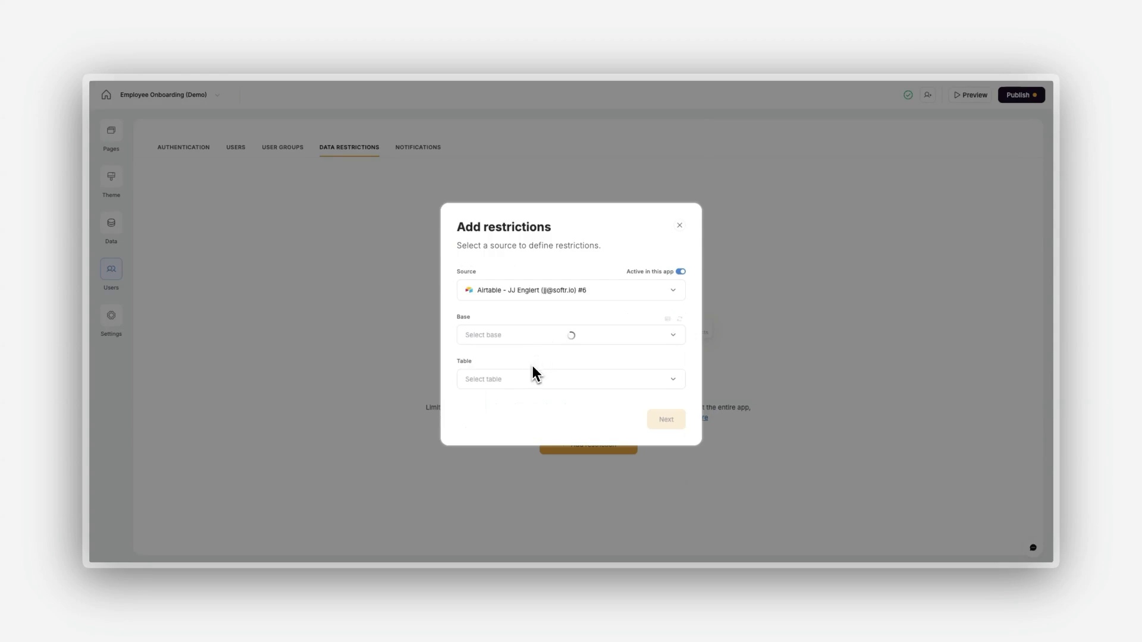
left_click(527, 338)
type("demo")
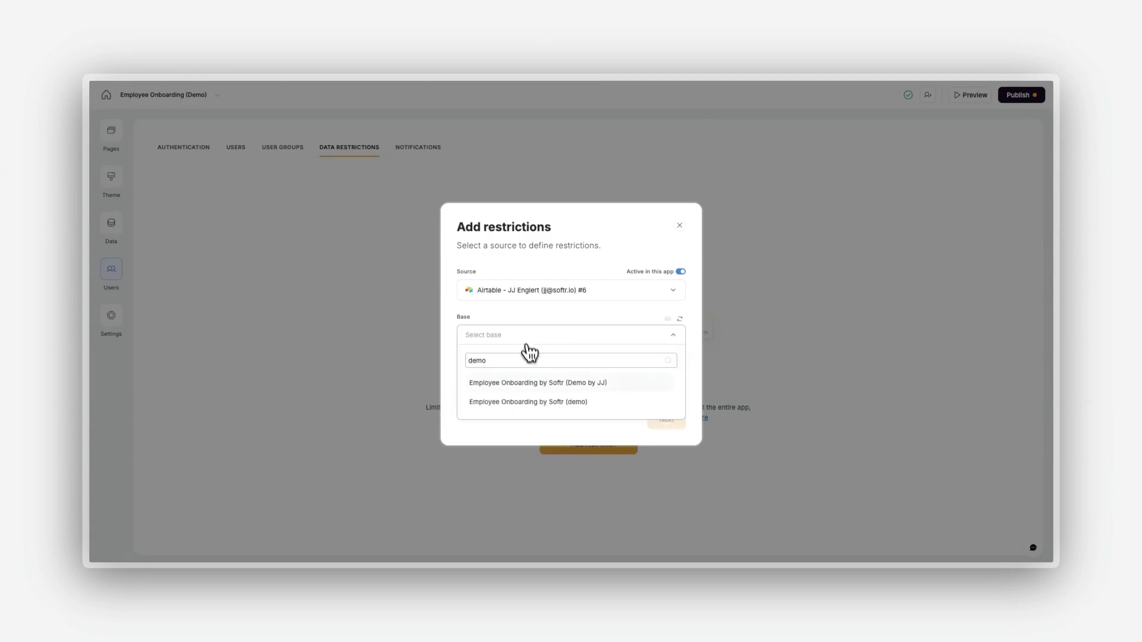
left_click(529, 382)
left_click(518, 383)
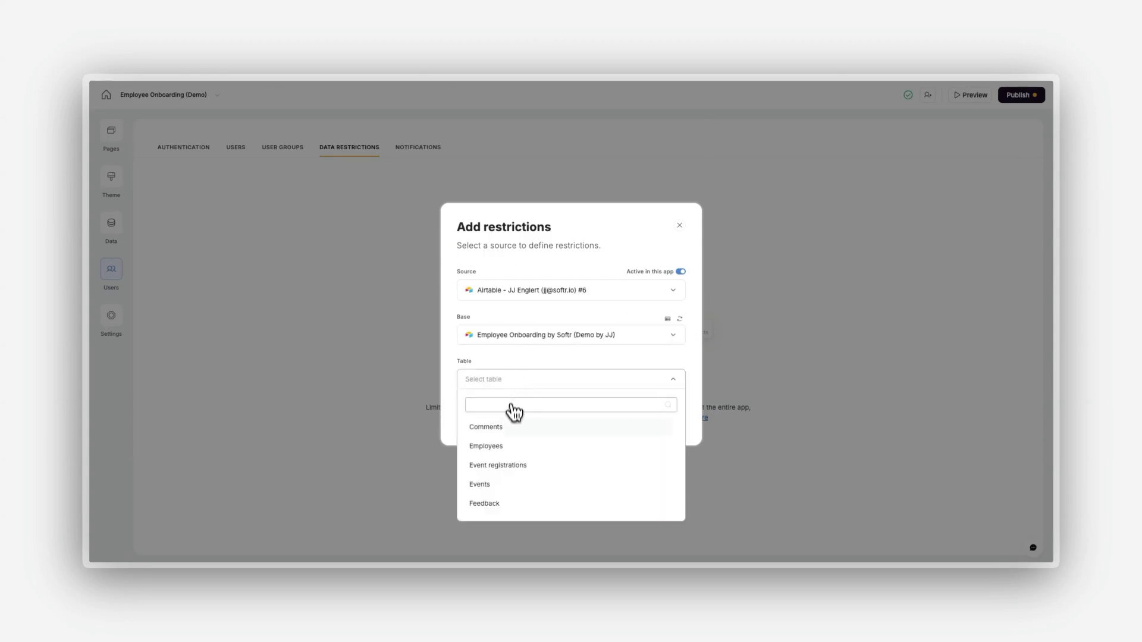
left_click(512, 448)
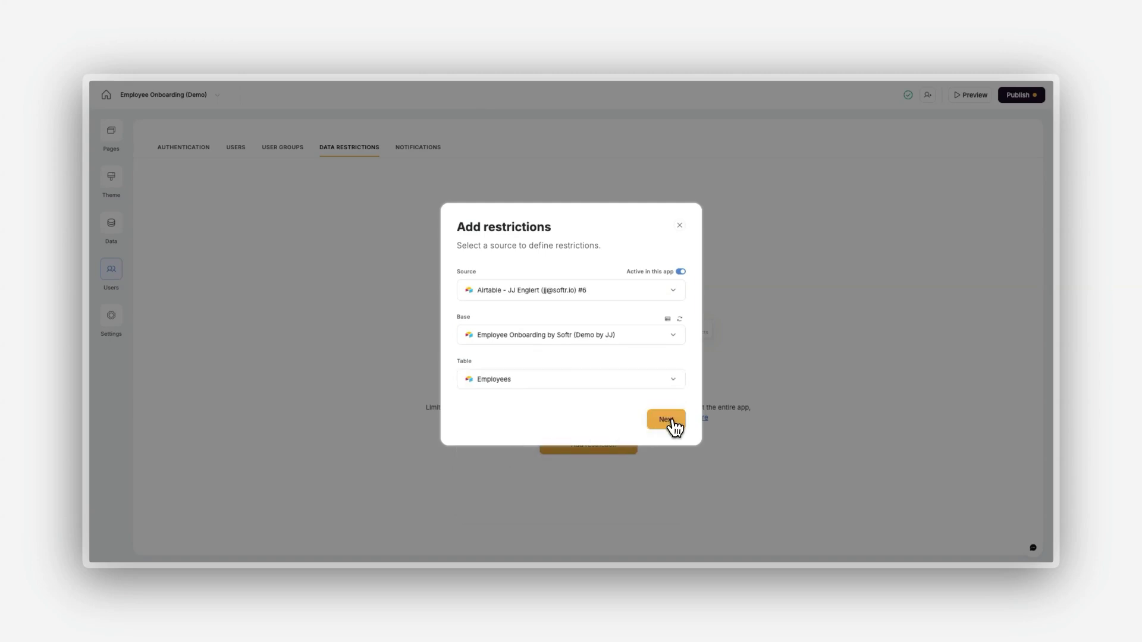
left_click(680, 225)
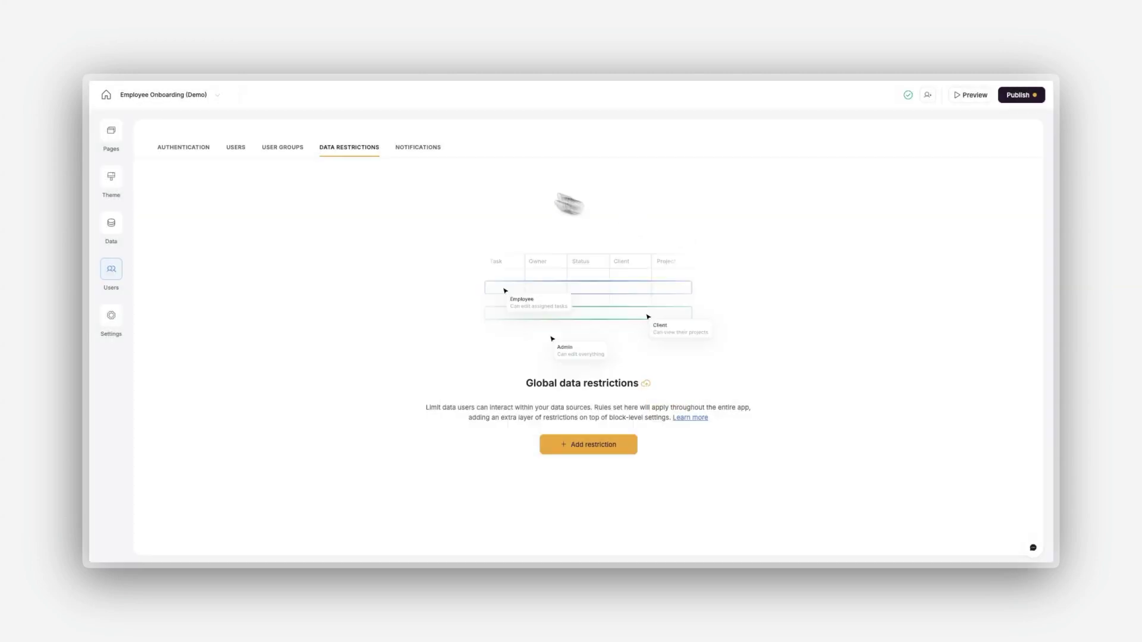
Examine the user notification settings and the content of the Invitation email template.
left_click(423, 148)
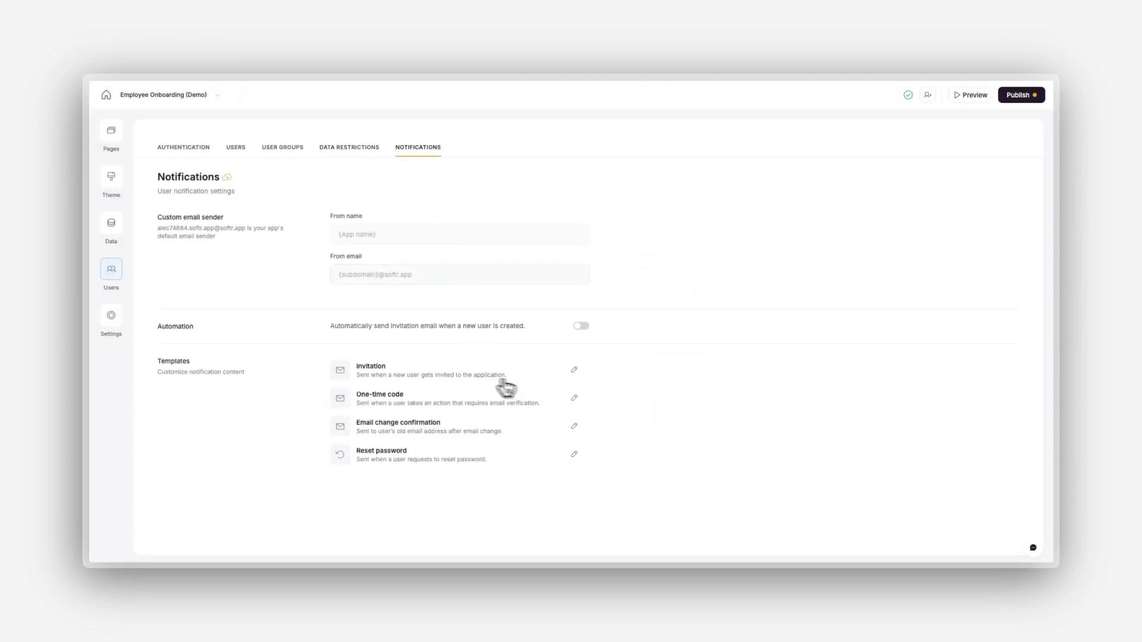
left_click(575, 371)
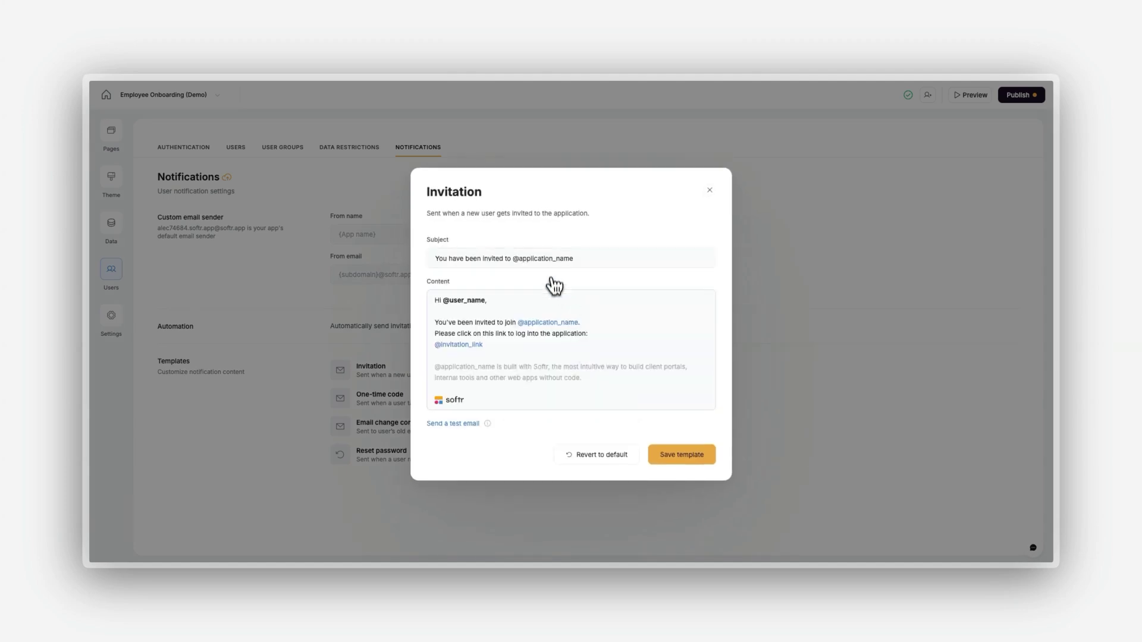
mouse_move(553, 375)
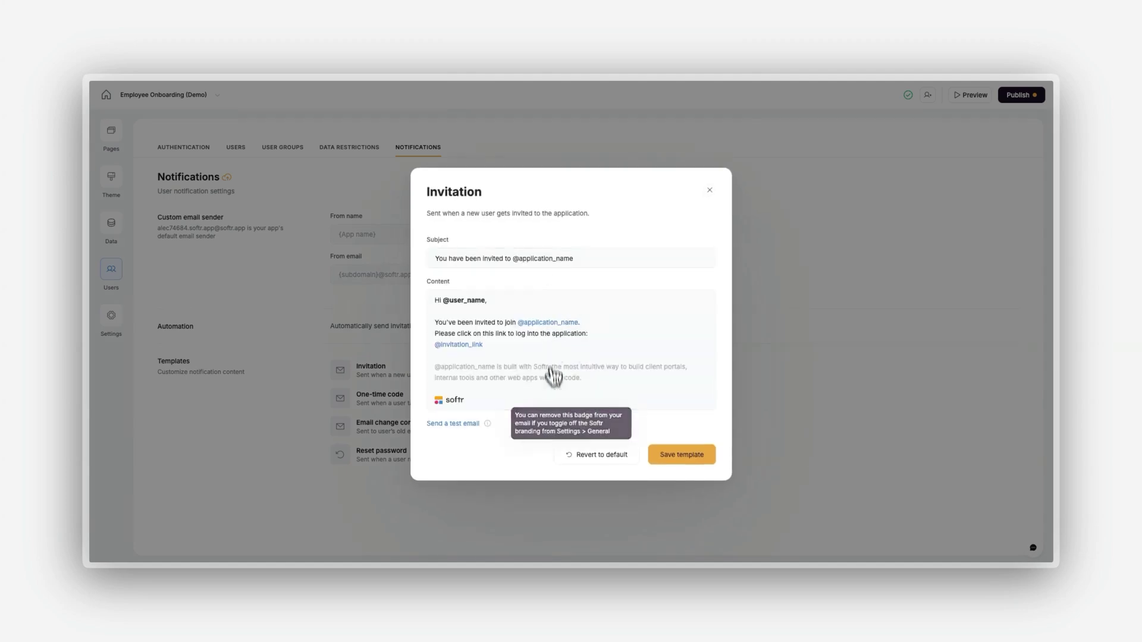
left_click(709, 191)
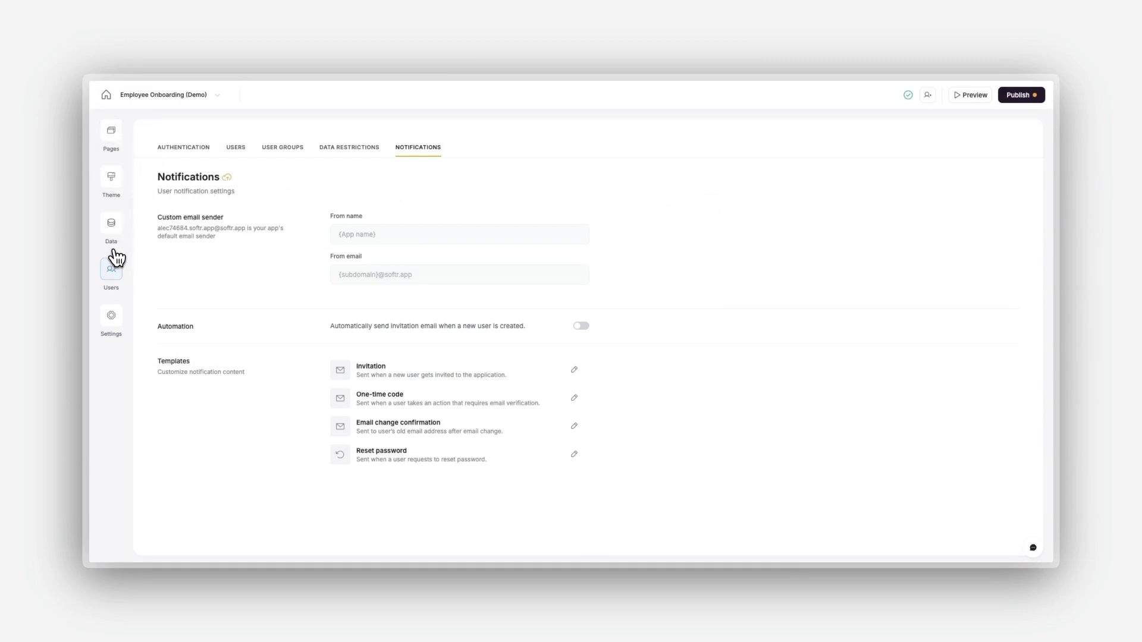
Look through the available integrations in the app settings and open the general settings.
left_click(116, 316)
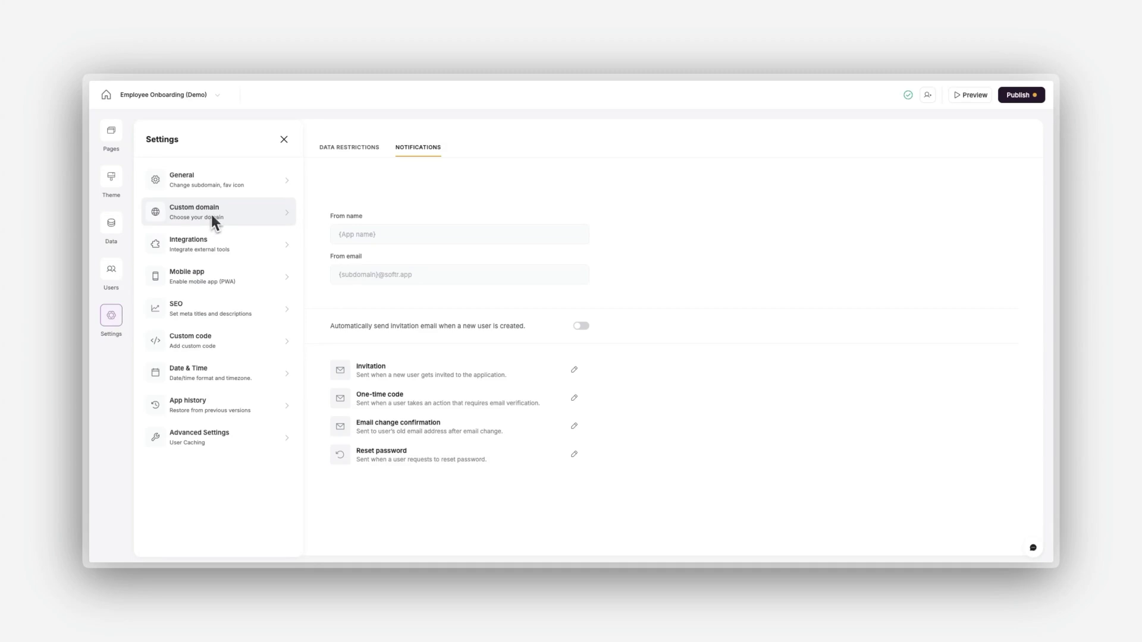
left_click(213, 243)
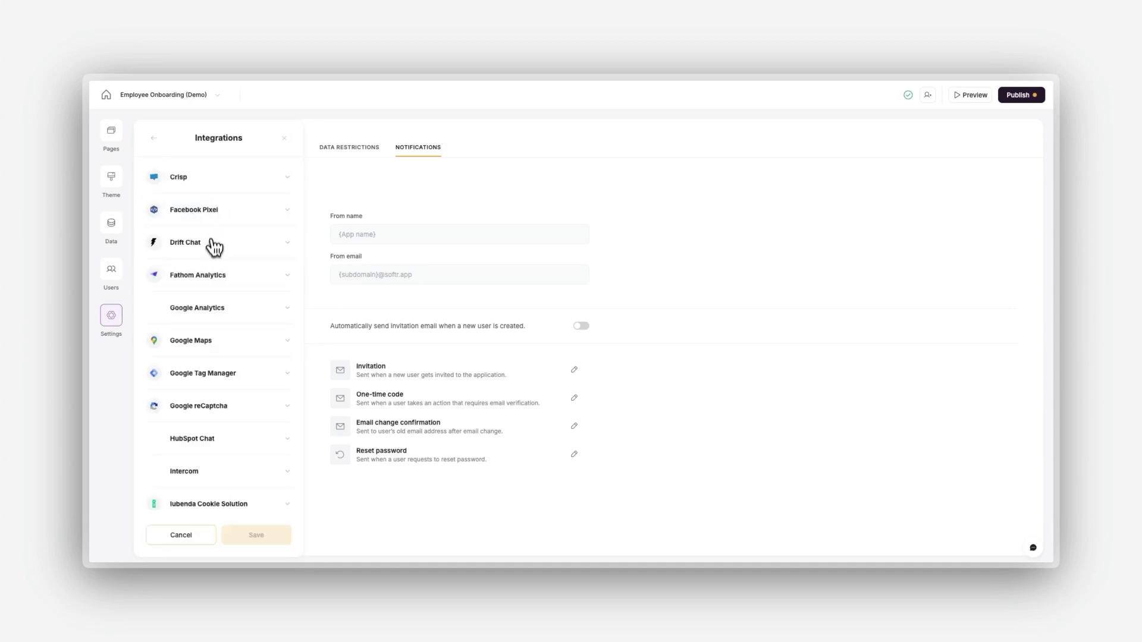
scroll(218, 297, "down", 2)
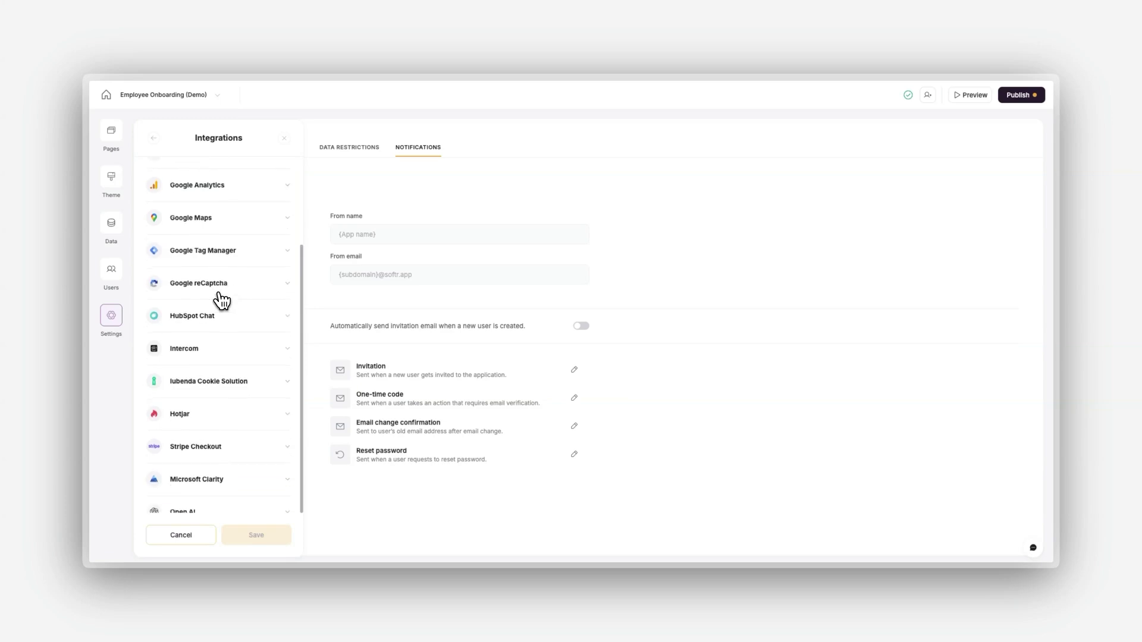
scroll(222, 301, "down", 1)
scroll(222, 301, "up", 3)
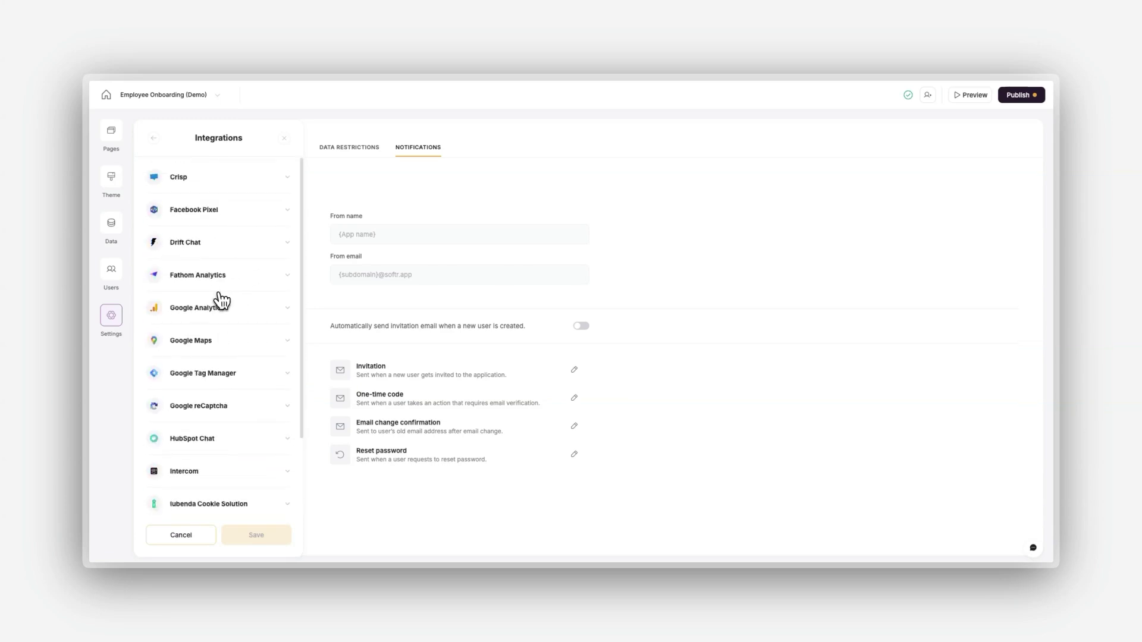
left_click(153, 138)
left_click(169, 171)
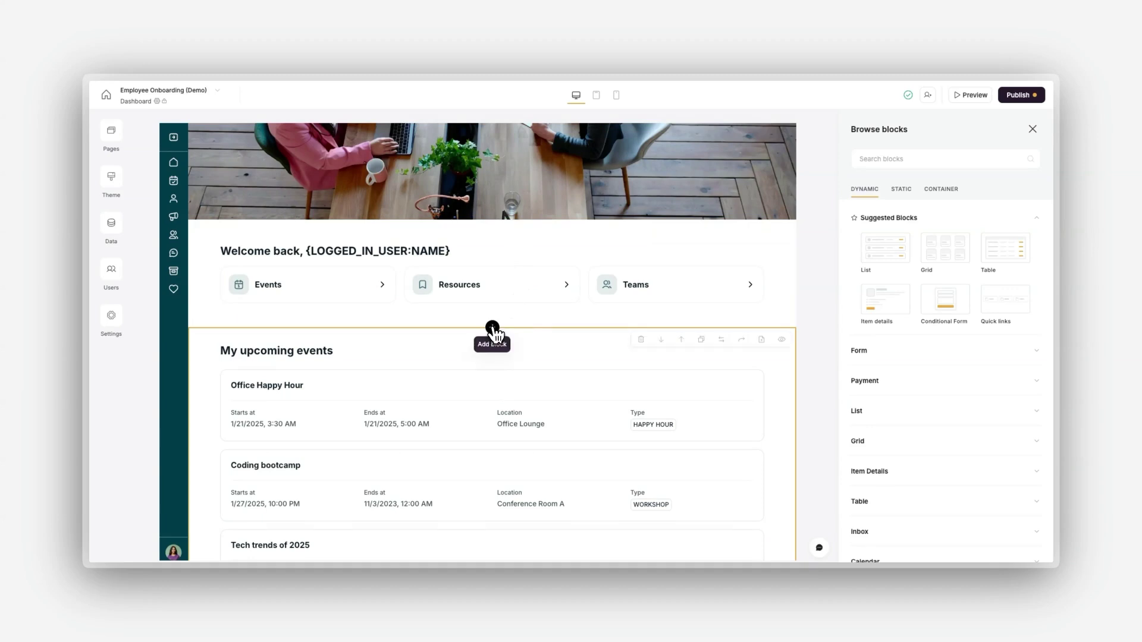
Preview the suggested dynamic blocks for the spot above My upcoming events on the Dashboard page.
mouse_move(881, 254)
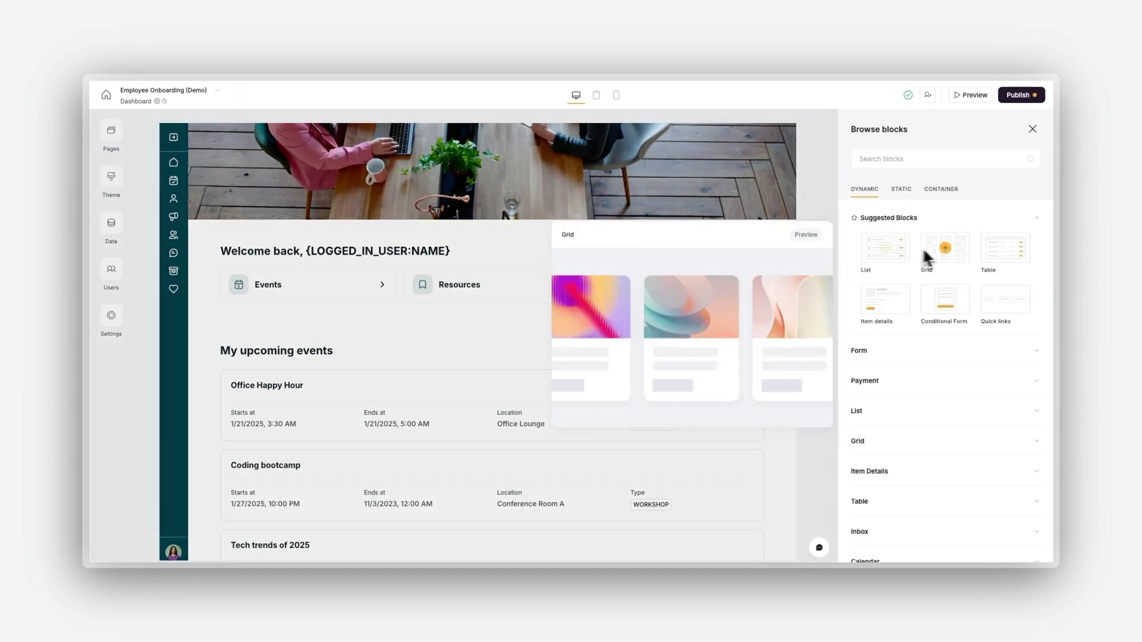